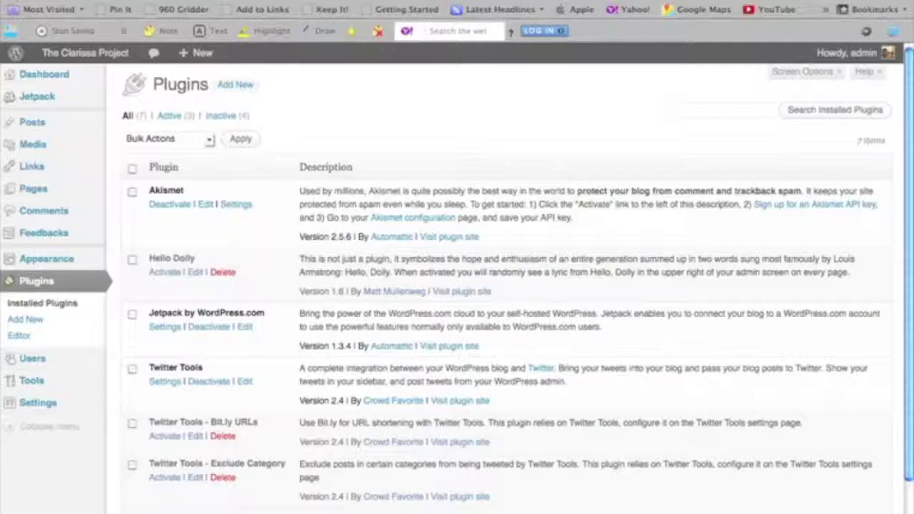
- Search the WordPress plugin directory for new plugins matching the term "Flickr"
click(243, 84)
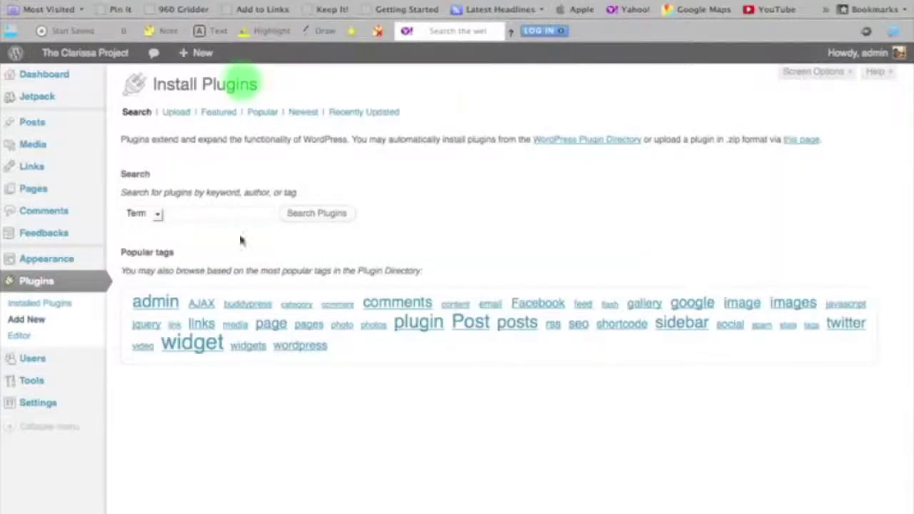
click(205, 213)
text(Flick)
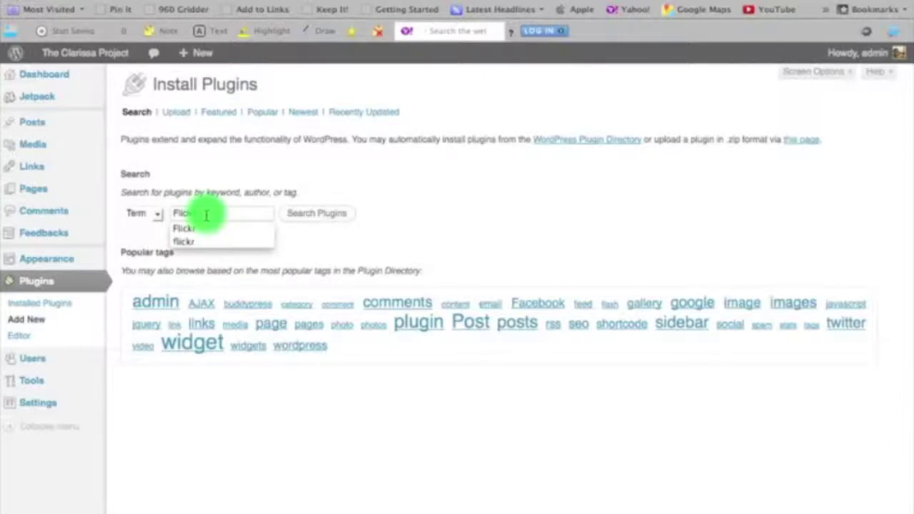
text(r)
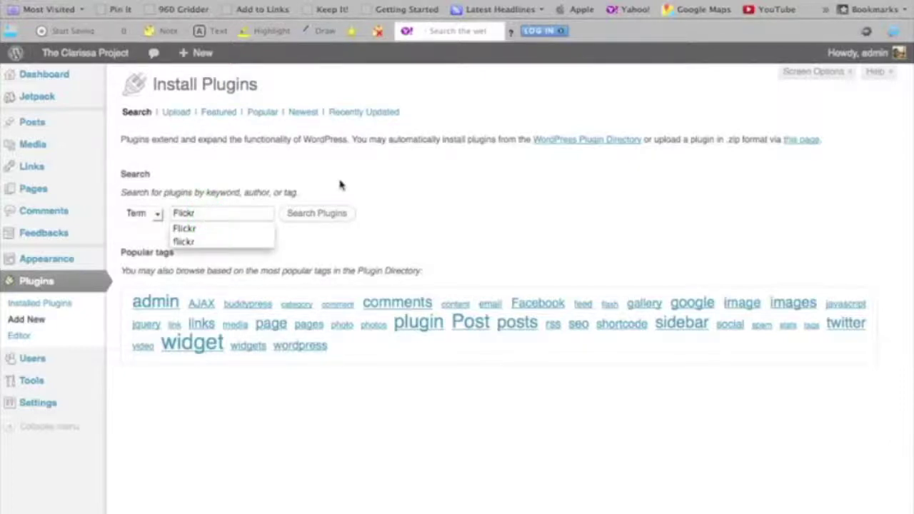
click(325, 220)
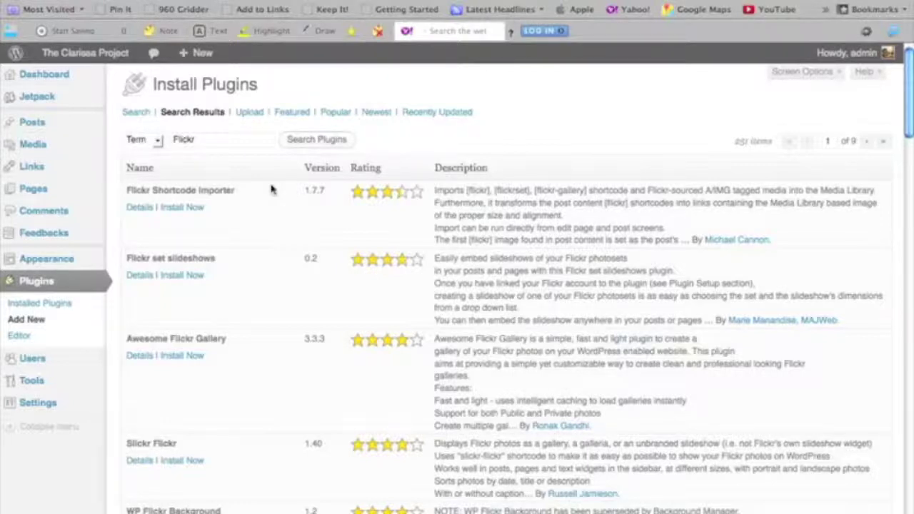
- Find Slickr Flickr 1.40 among the search results, install it and activate it
scroll(271, 189, down, 5)
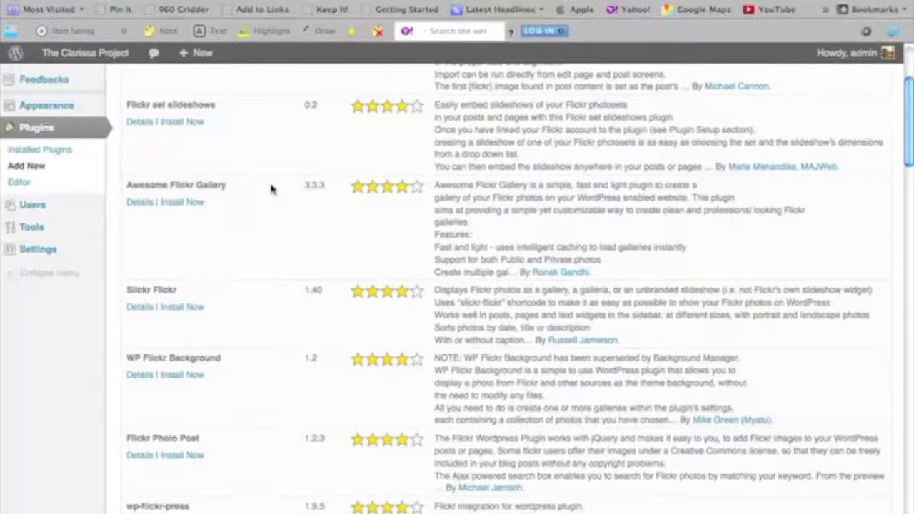
drag(176, 235, 125, 236)
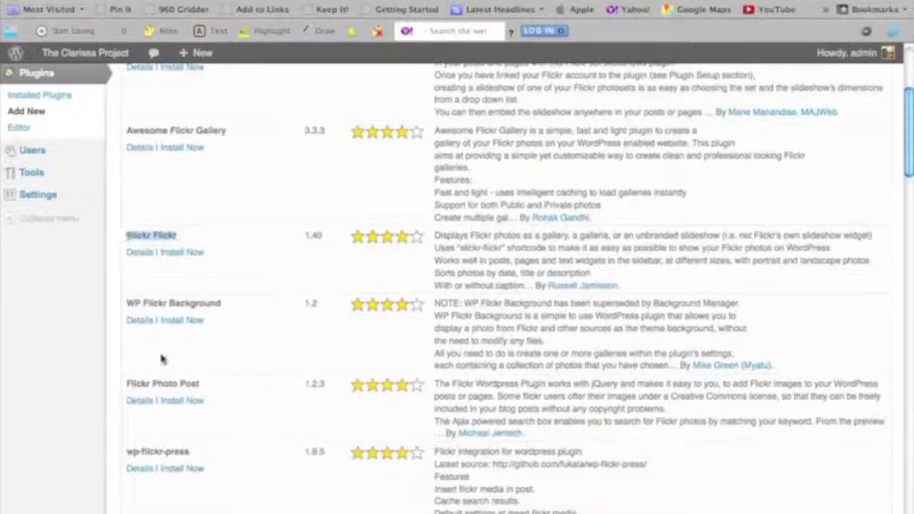
drag(203, 384, 126, 383)
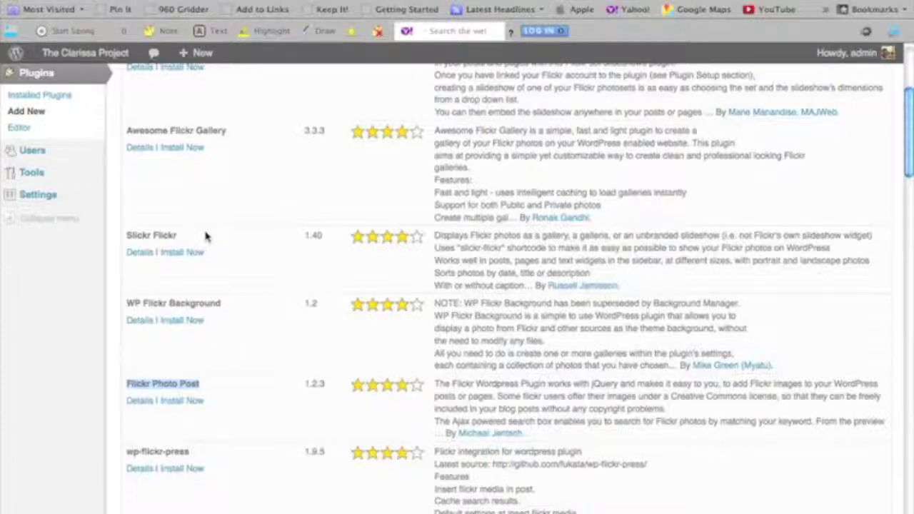
click(202, 386)
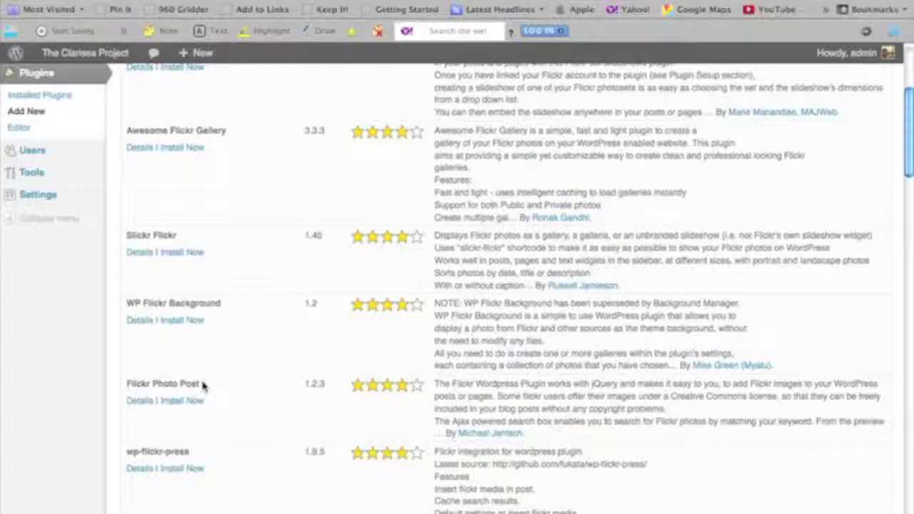
click(181, 254)
click(513, 269)
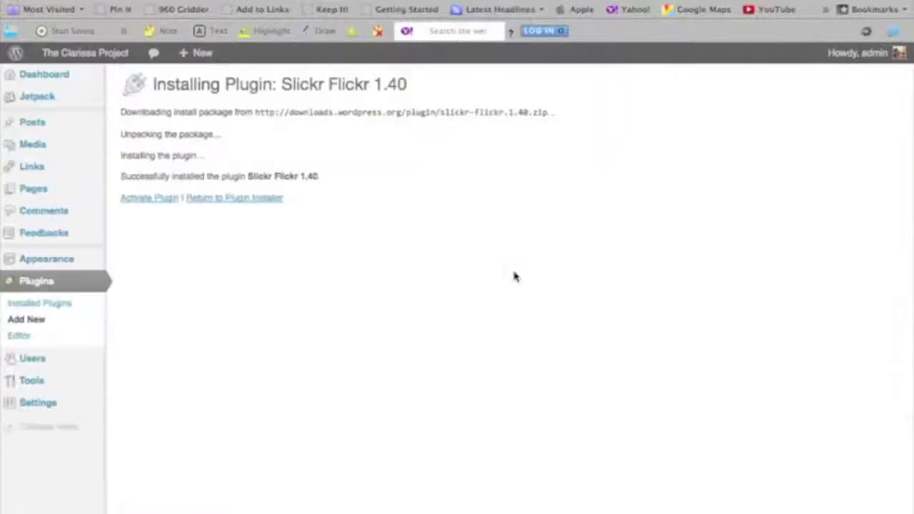
click(160, 199)
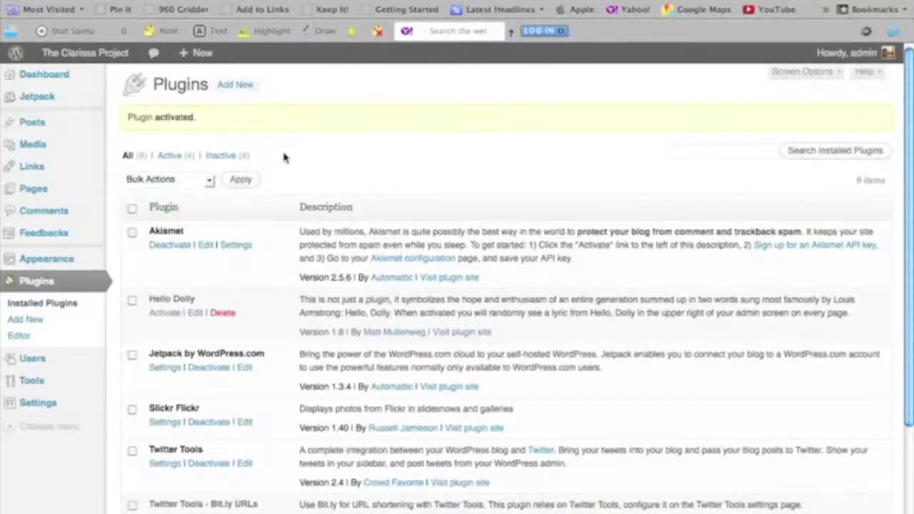
- Return to installing new plugins and search again for the term "Flickr"
click(244, 88)
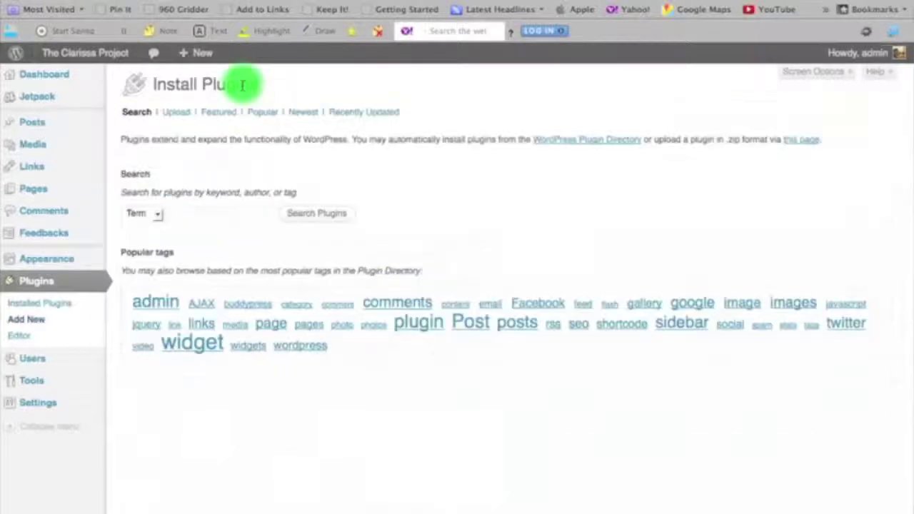
click(251, 217)
text(Flickr)
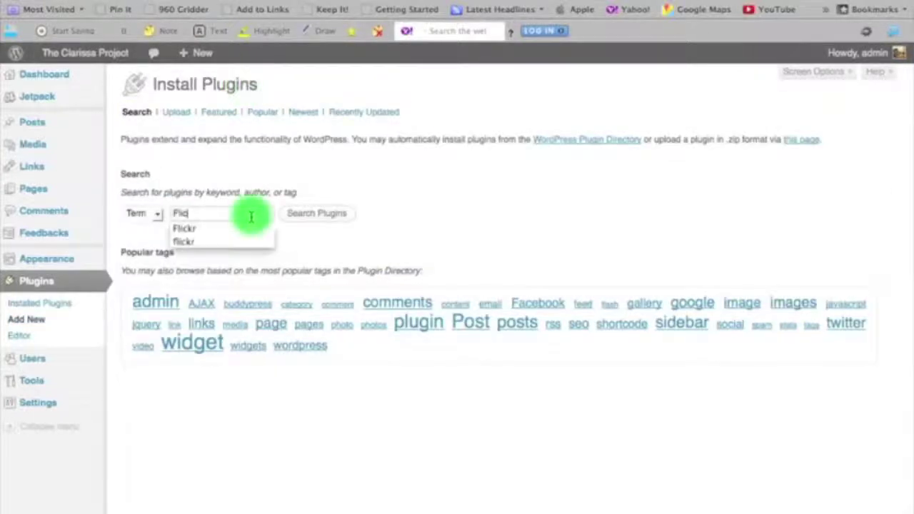
click(343, 213)
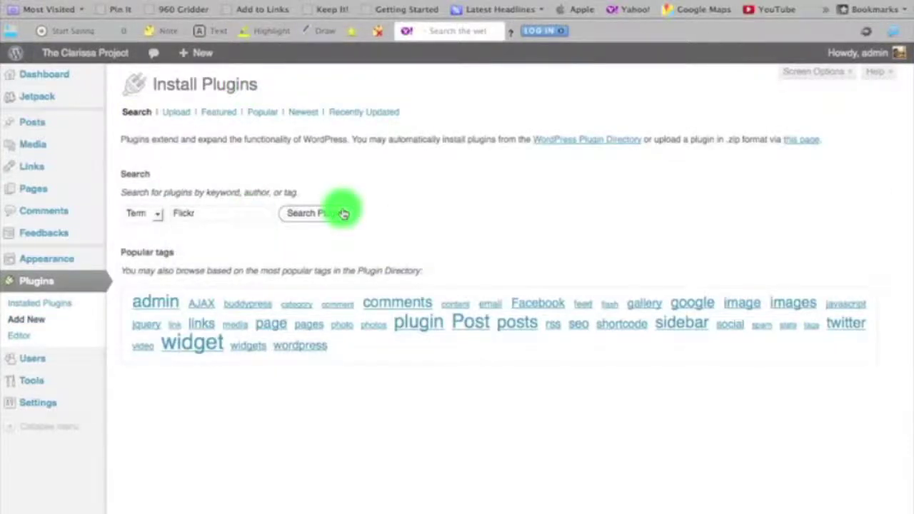
- Find Flickr Photo Post 1.2.3 among the search results, install it and activate it
scroll(342, 213, down, 5)
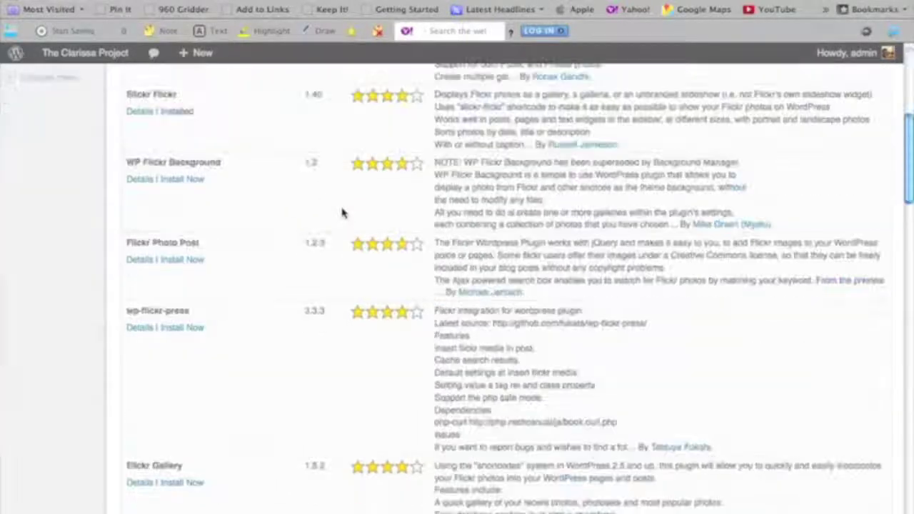
scroll(341, 213, down, 4)
scroll(342, 212, up, 2)
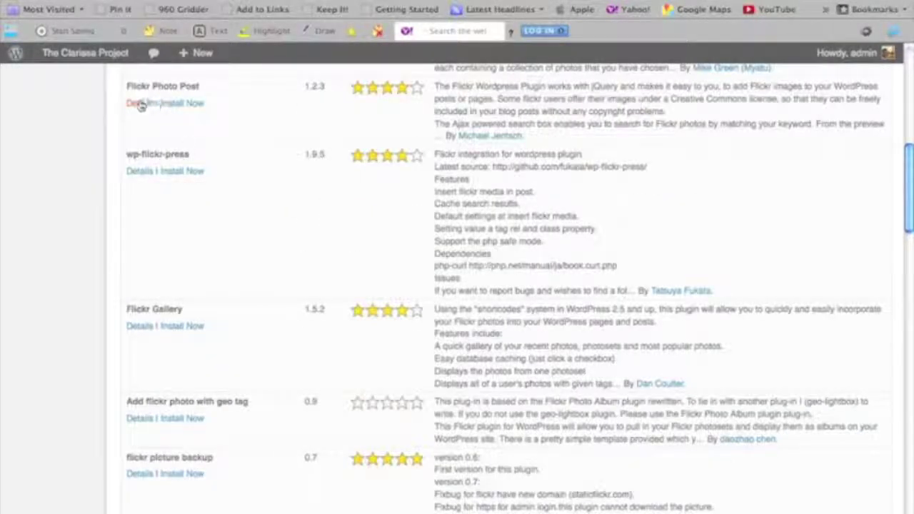
click(169, 103)
click(519, 270)
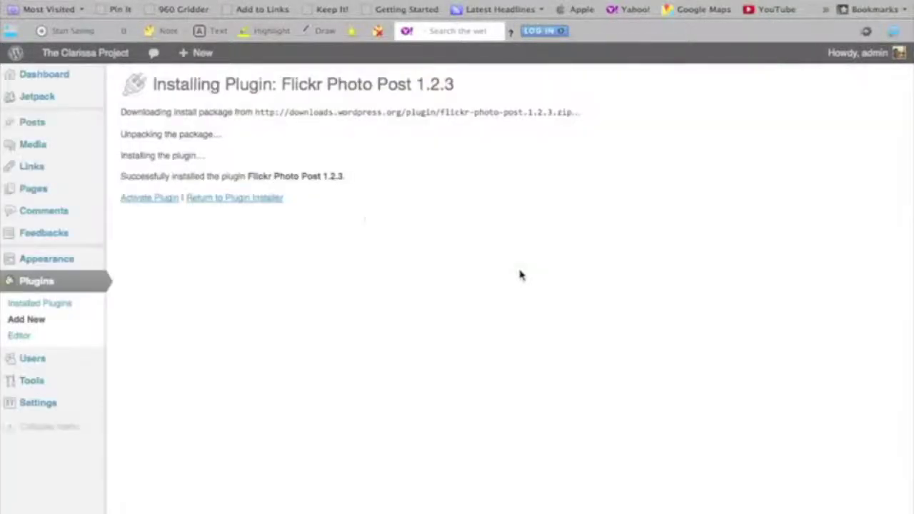
click(161, 201)
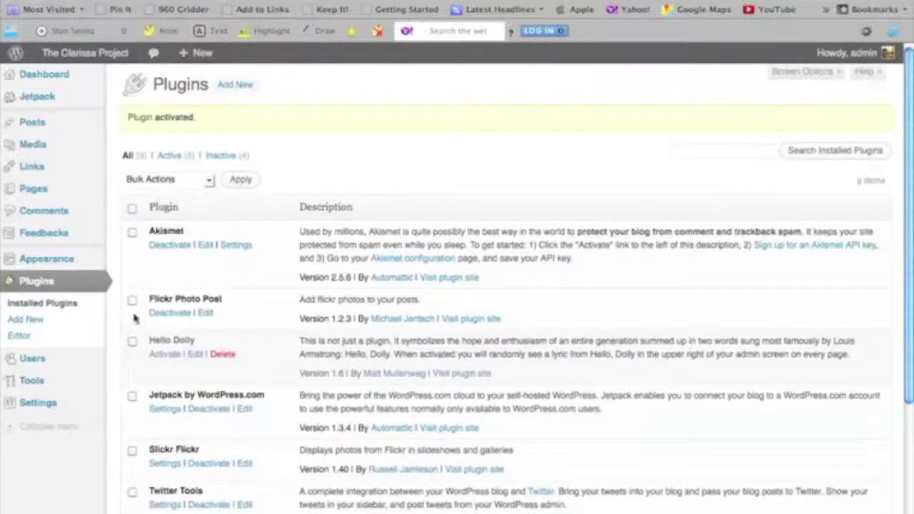
- Open the Slickr Flickr options and highlight the sample ID in the Flickr ID instructions
scroll(186, 377, down, 1)
mouse_move(76, 392)
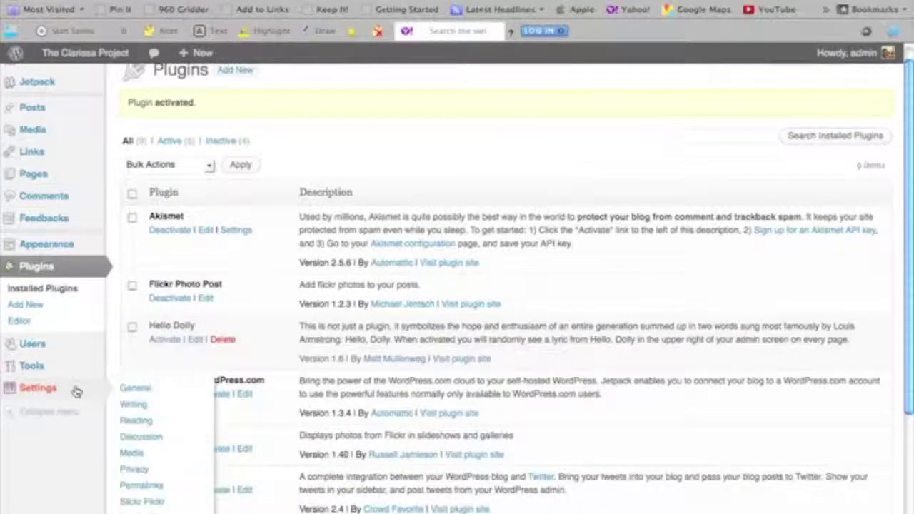
click(159, 502)
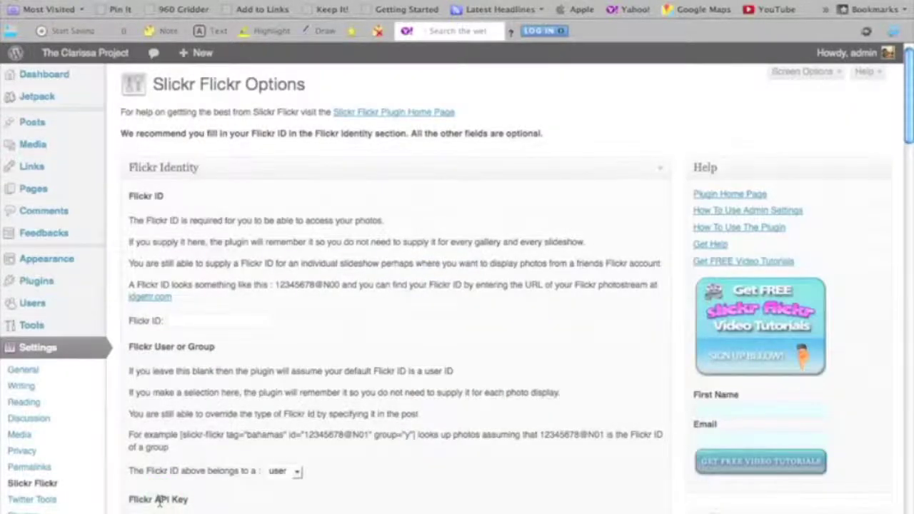
scroll(522, 287, down, 2)
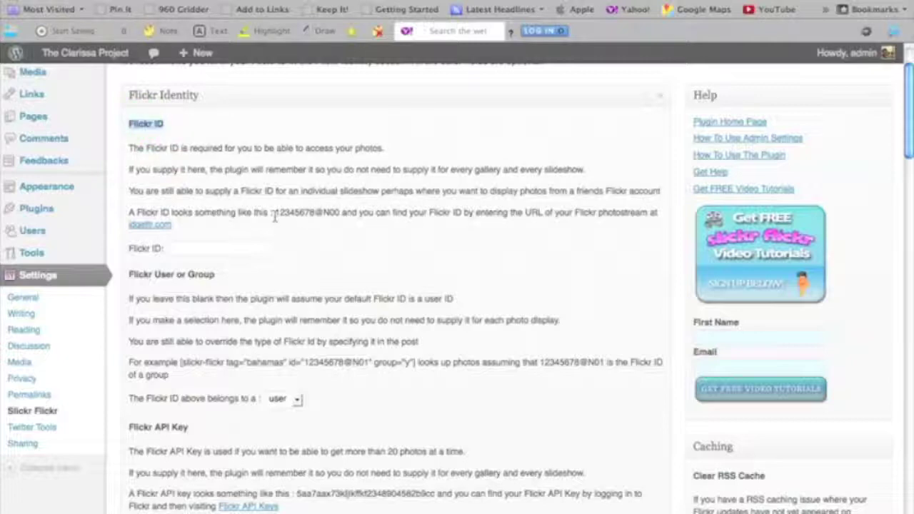
drag(276, 214, 340, 212)
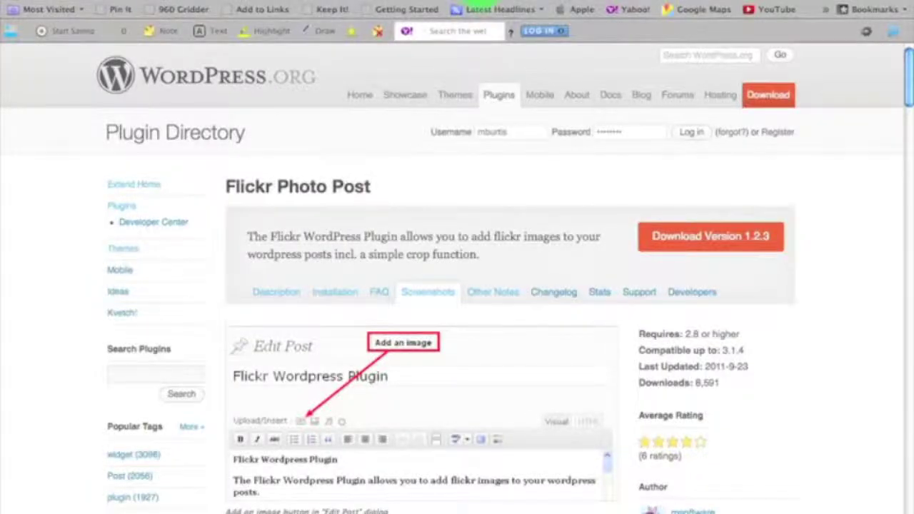
- Switch to the Flickr website and open the account's own photostream page
text(flickr)
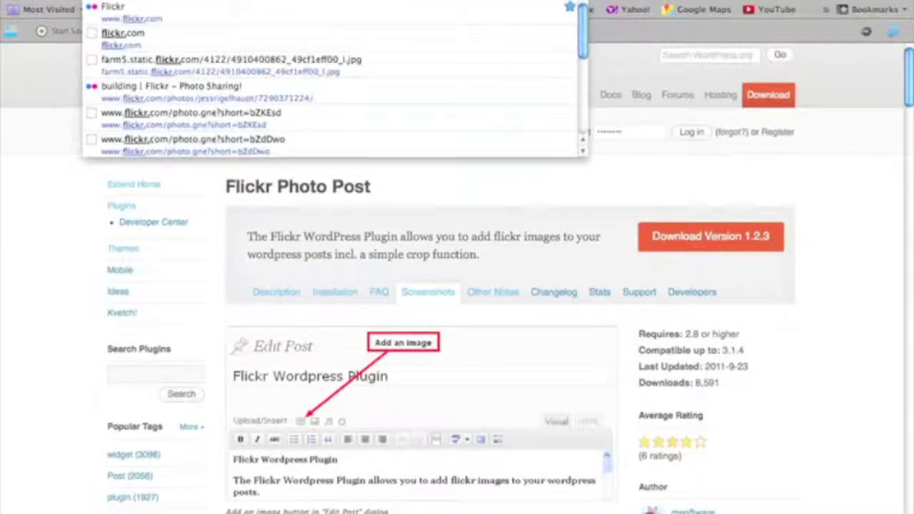
key(Escape)
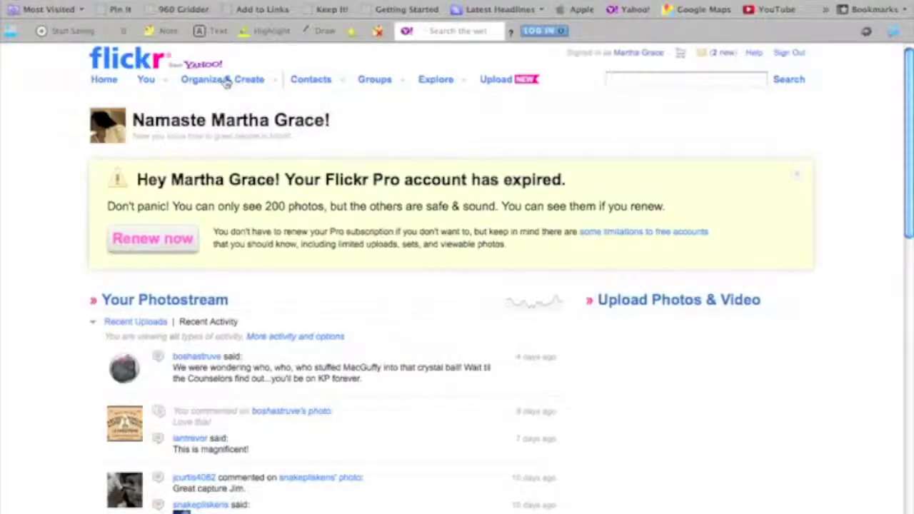
click(143, 82)
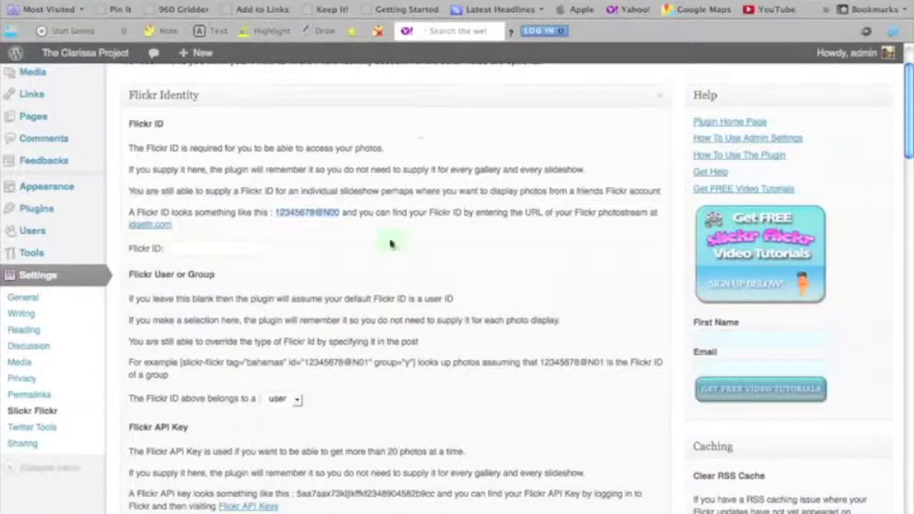
- Return to the Slickr Flickr options and open the idgettr.com link in a new browser tab
click(391, 240)
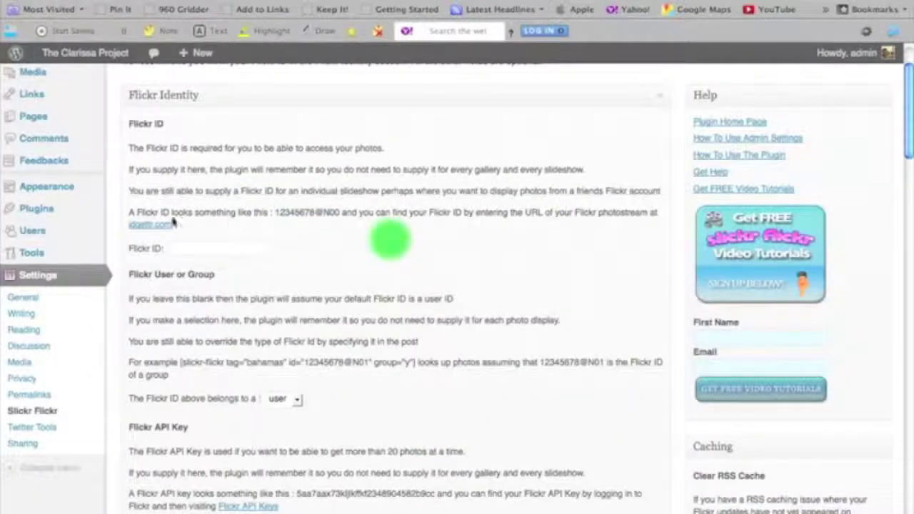
right_click(145, 227)
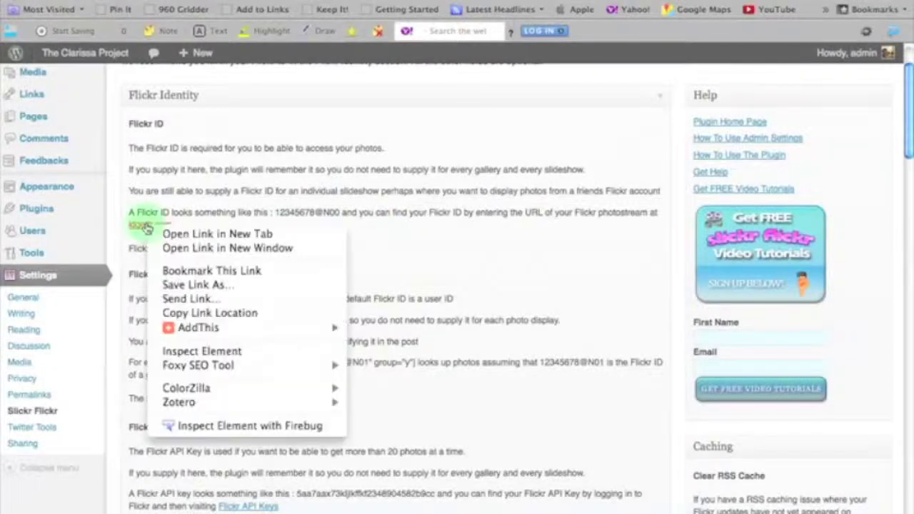
click(169, 240)
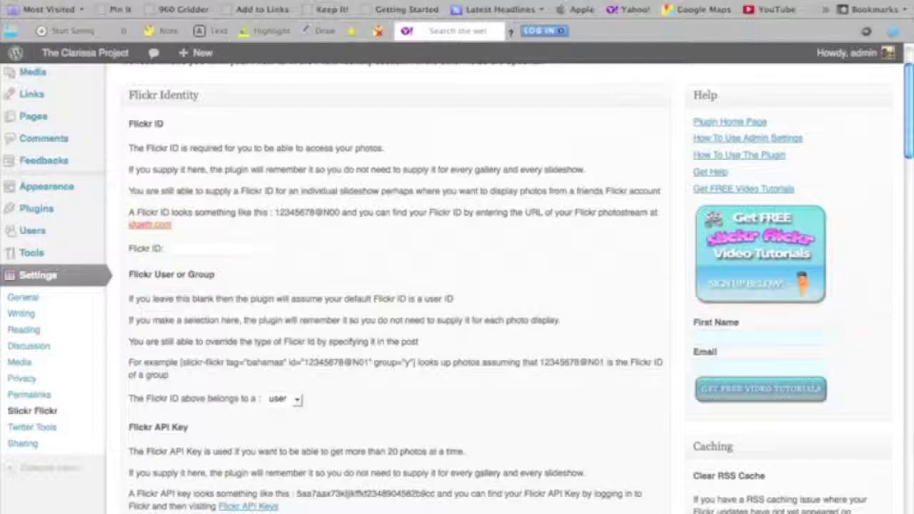
key(ctrl+Tab)
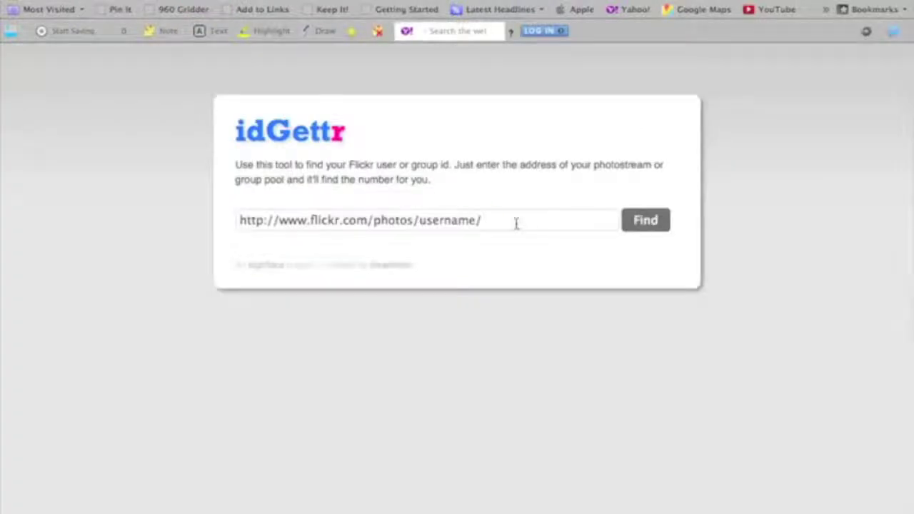
- Look up the Flickr ID in idGettr using the account's photostream address, and copy the resulting ID
double_click(479, 220)
text(marthag)
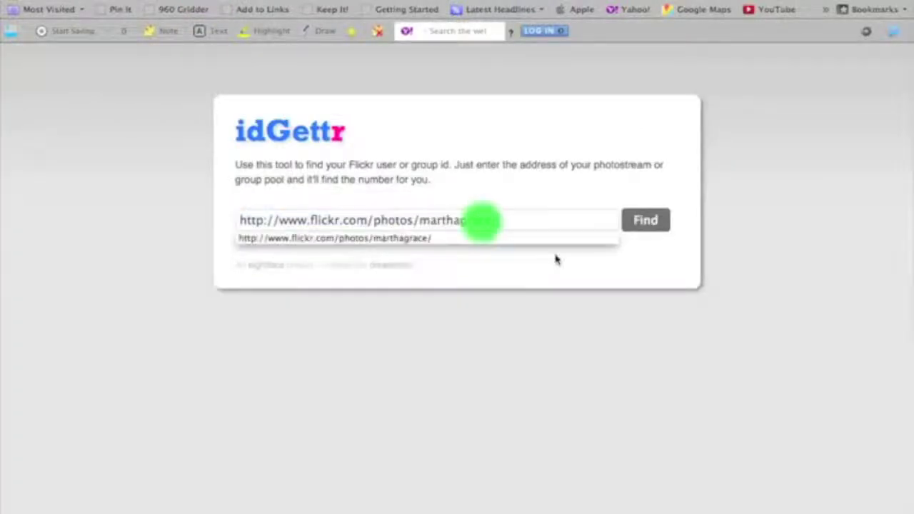
key(Down)
click(646, 220)
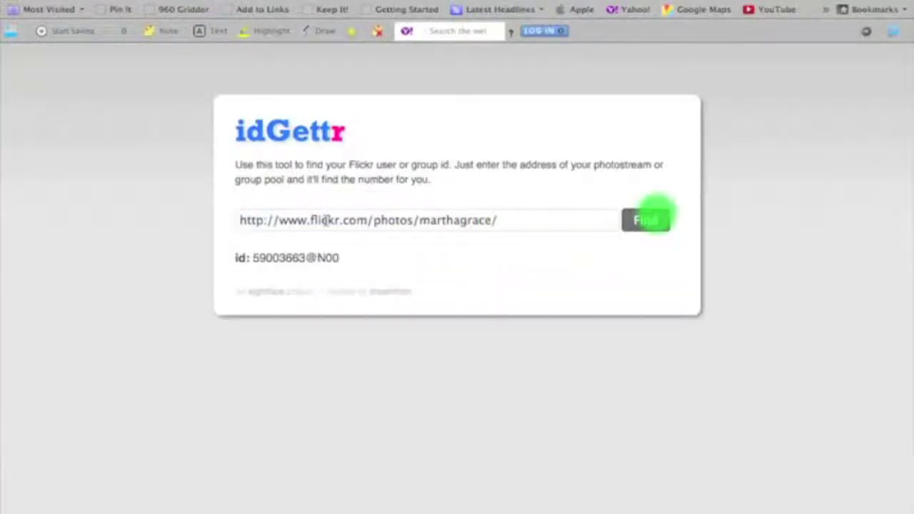
drag(340, 258, 252, 259)
key(super+c)
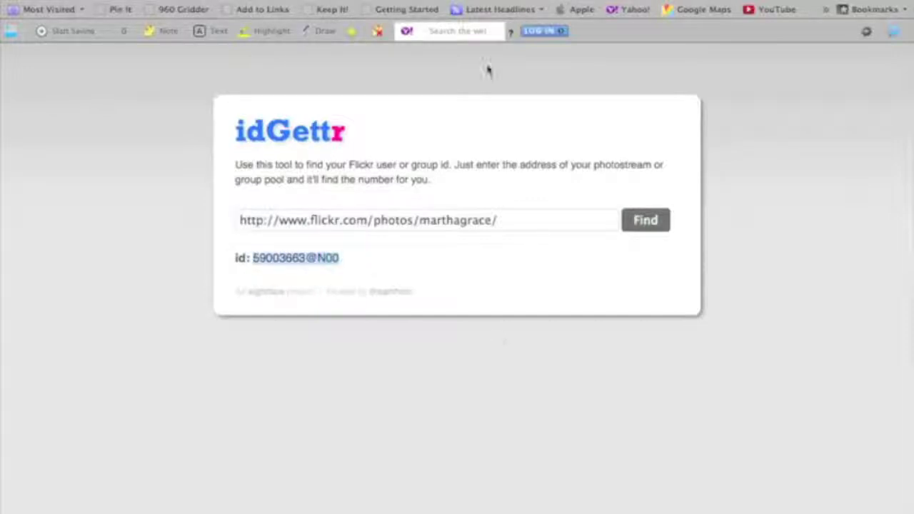
- Return to the Slickr Flickr options and paste the copied account ID into the Flickr ID field
key(ctrl+Tab)
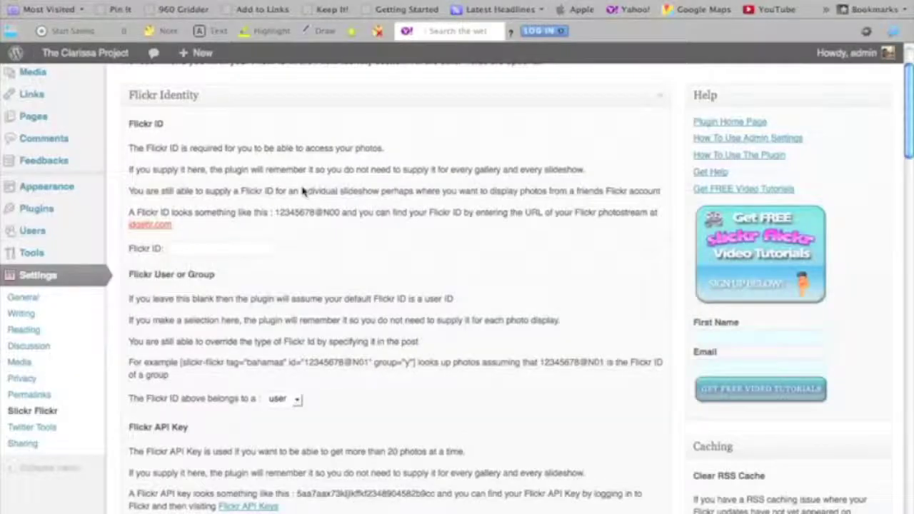
click(201, 248)
key(super+v)
click(430, 254)
- Examine the Flickr User or Group and Flickr API Key sections of the Slickr Flickr options
scroll(434, 258, down, 1)
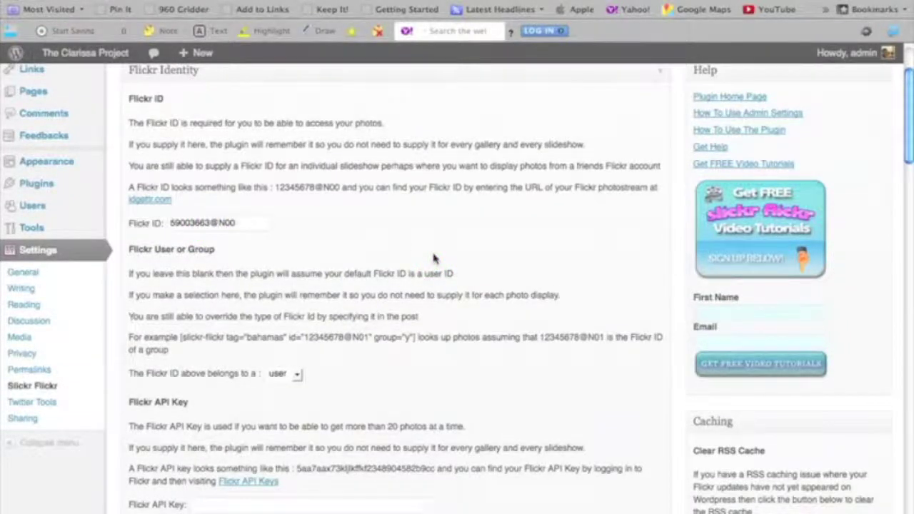
scroll(434, 259, down, 2)
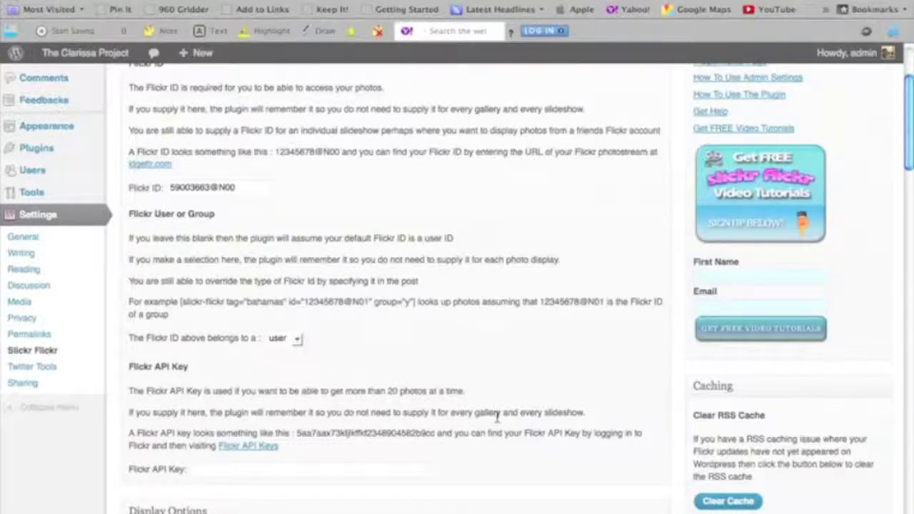
scroll(498, 419, down, 1)
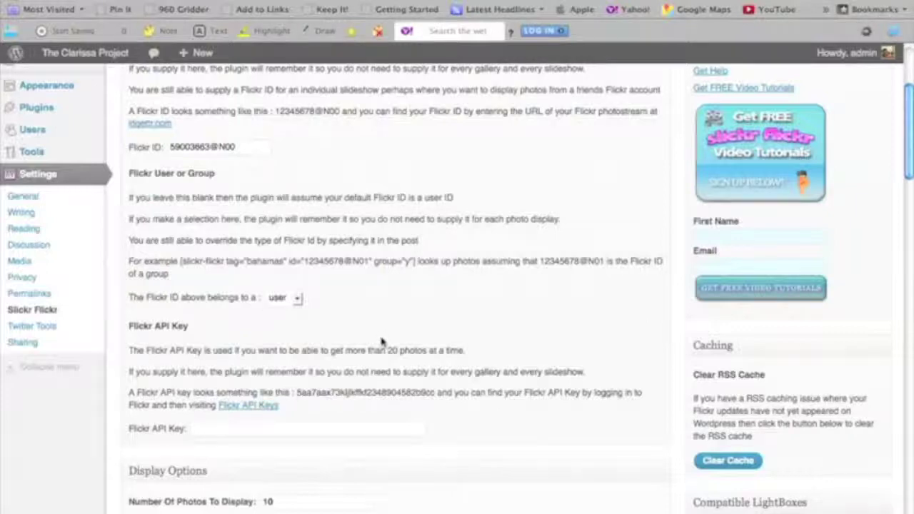
- Examine the Display Options of Slickr Flickr, from the number of photos to the delay between images
scroll(381, 343, down, 3)
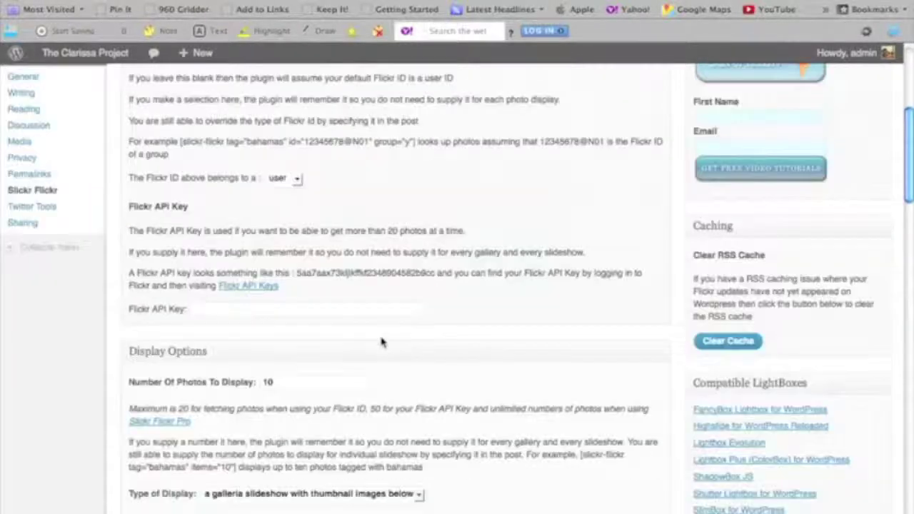
scroll(382, 343, down, 5)
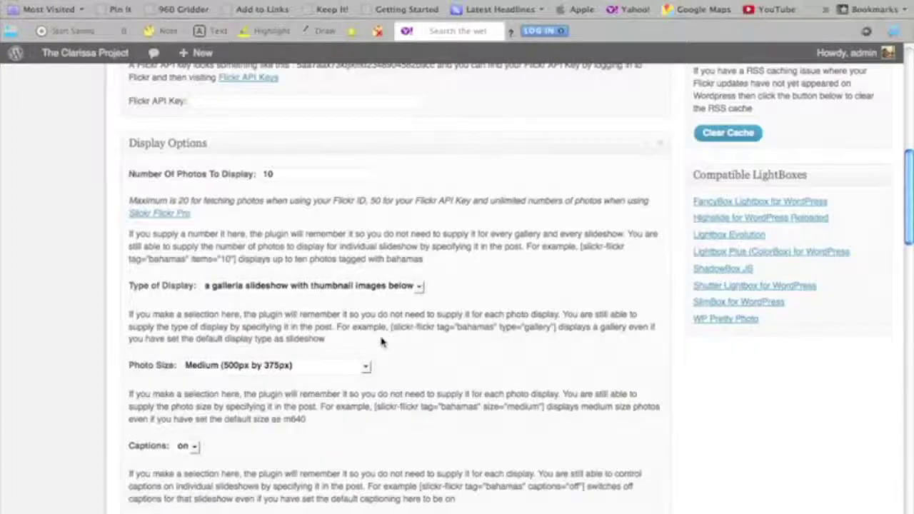
scroll(381, 342, up, 1)
scroll(381, 343, down, 2)
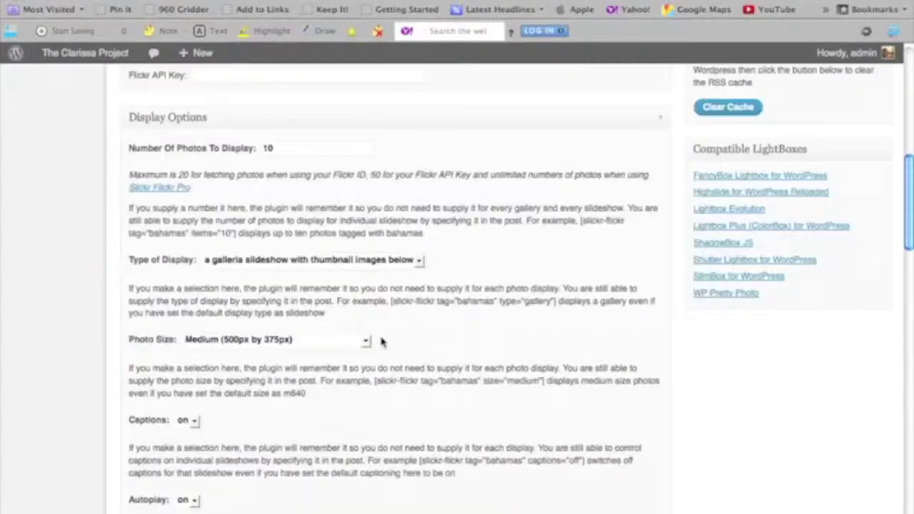
scroll(381, 343, down, 1)
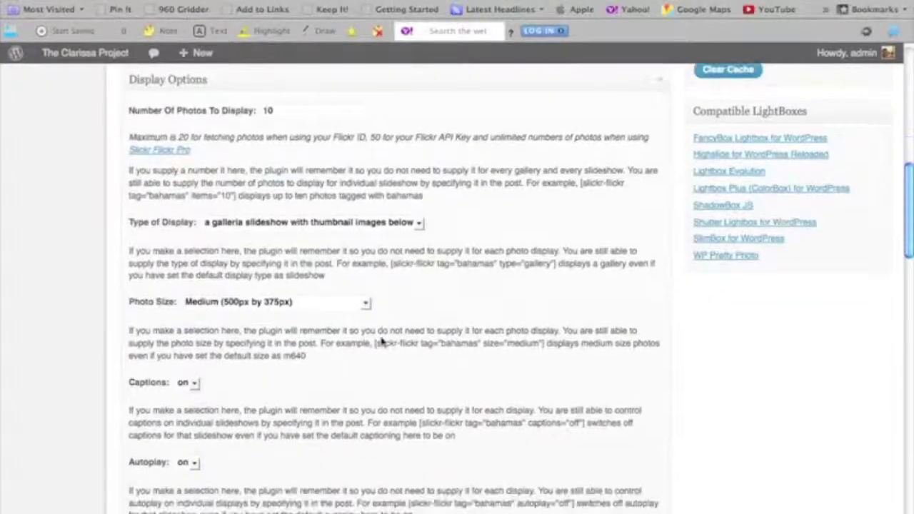
click(276, 114)
key(Home)
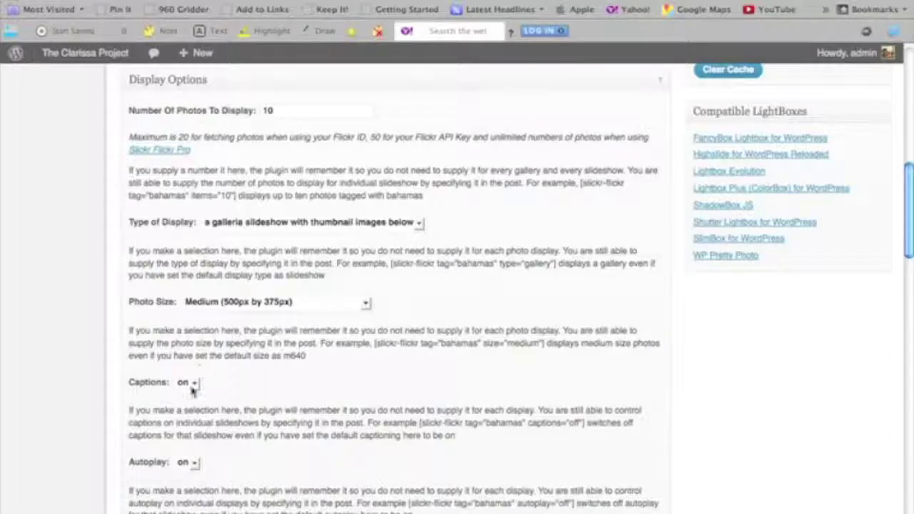
scroll(239, 454, down, 2)
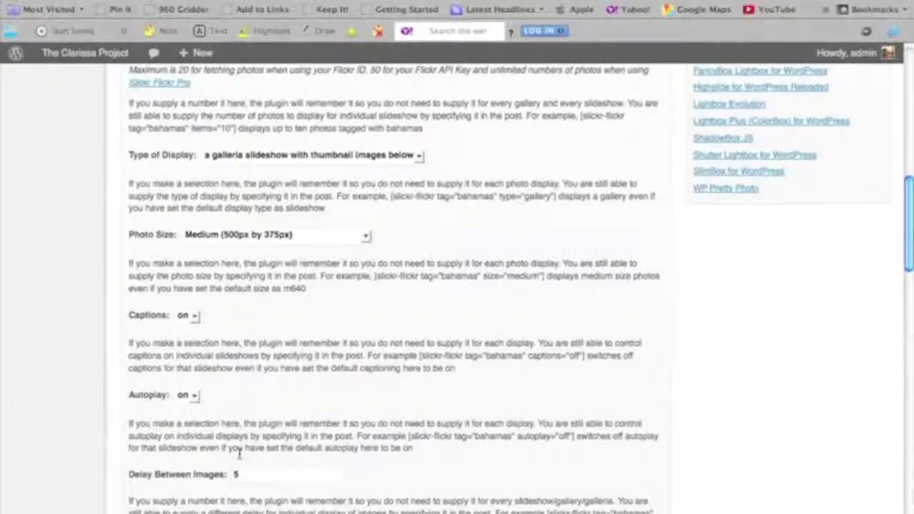
scroll(240, 454, up, 2)
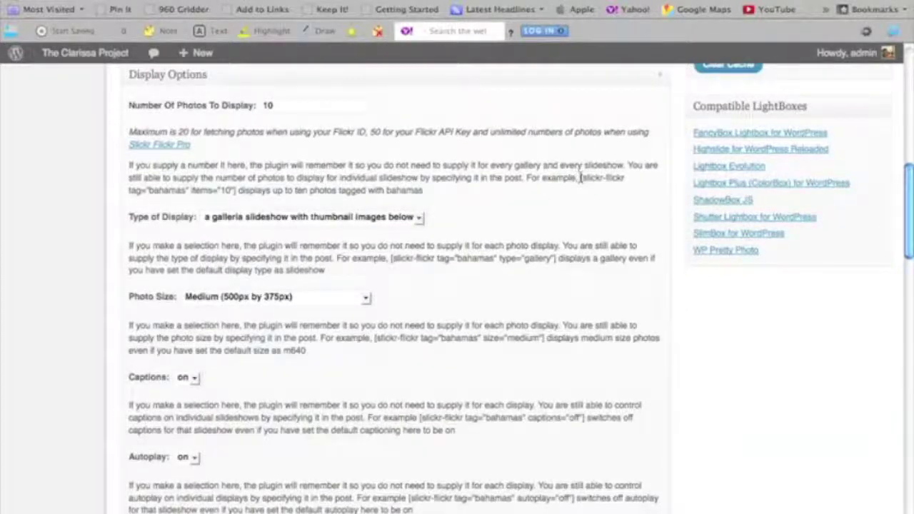
- Copy the example shortcode [slickr-flickr tag="bahamas" type="gallery"] from the Type of Display explanation
drag(580, 177, 237, 190)
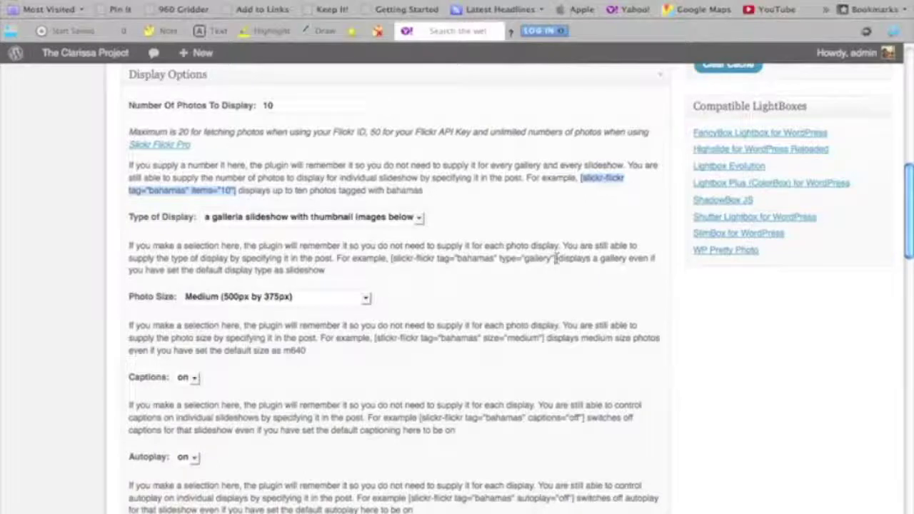
drag(556, 258, 390, 257)
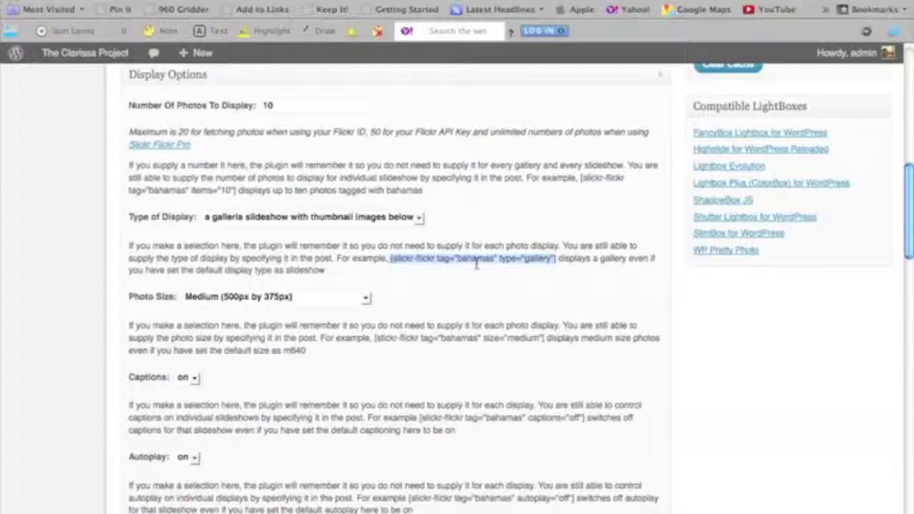
mouse_move(392, 259)
mouse_down()
mouse_move(507, 269)
mouse_move(551, 259)
mouse_move(390, 259)
mouse_up()
key(super+c)
click(541, 255)
- Open the form for adding a new WordPress page in a separate browser tab
scroll(426, 365, down, 4)
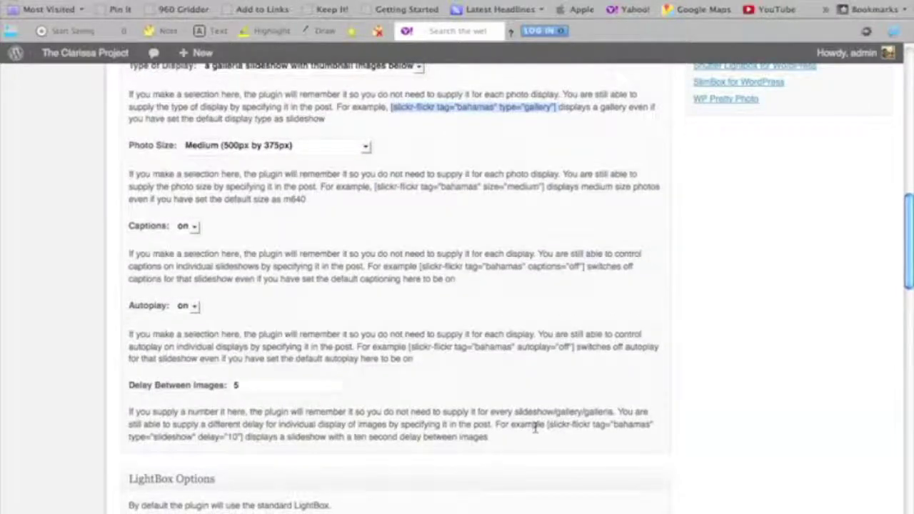
scroll(535, 427, up, 6)
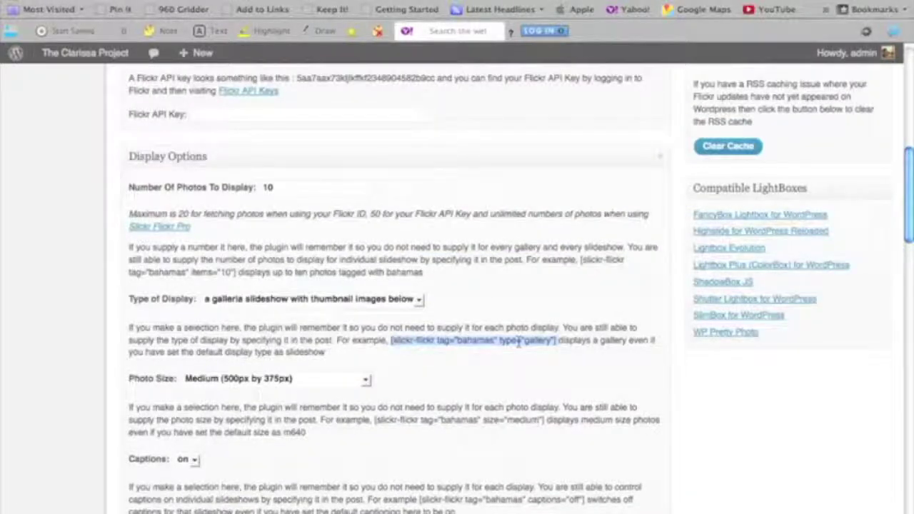
scroll(520, 342, up, 10)
mouse_move(83, 136)
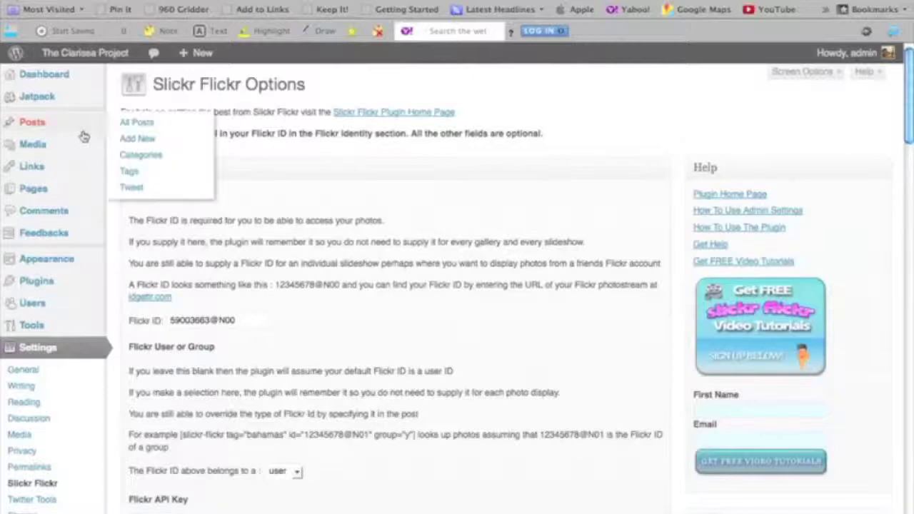
mouse_move(83, 194)
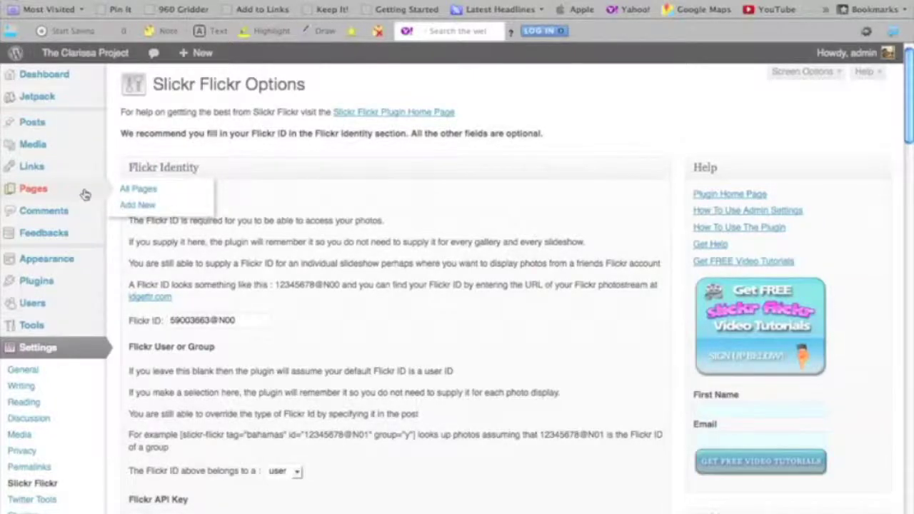
right_click(123, 204)
click(140, 211)
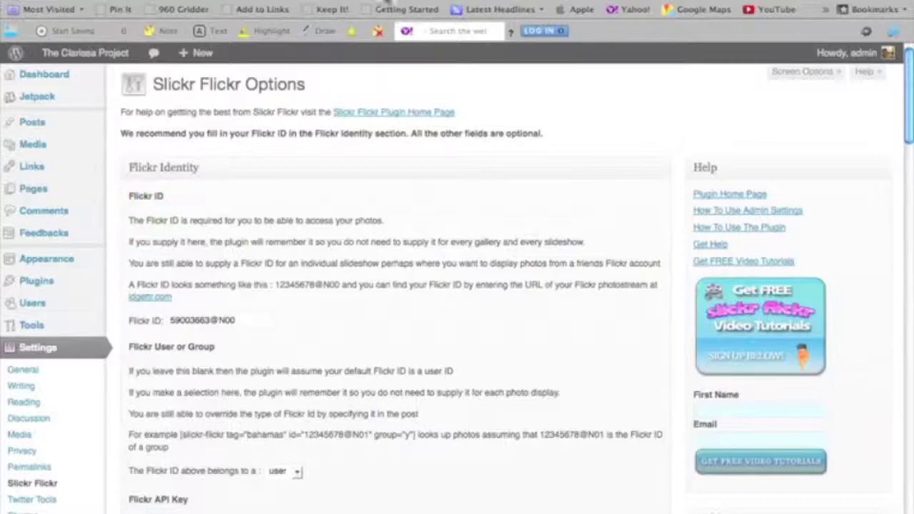
- Save the changes to the Slickr Flickr options
scroll(351, 172, down, 15)
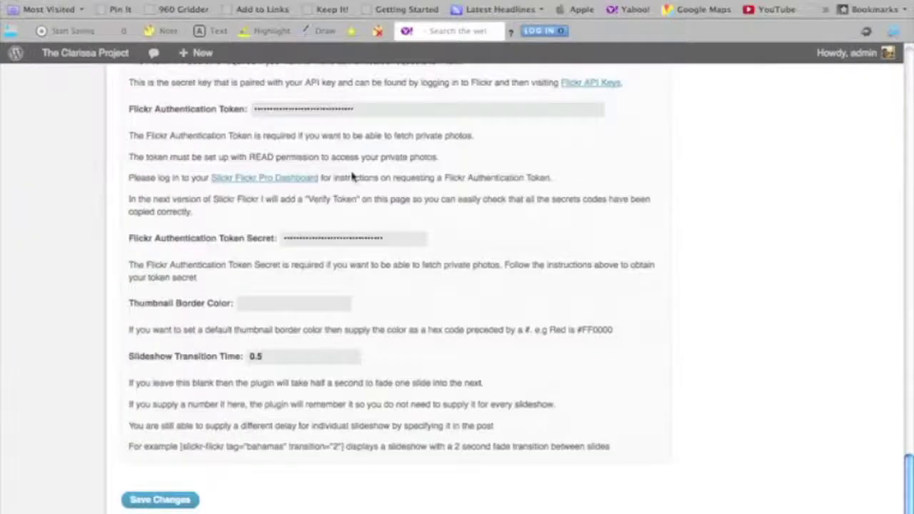
click(185, 500)
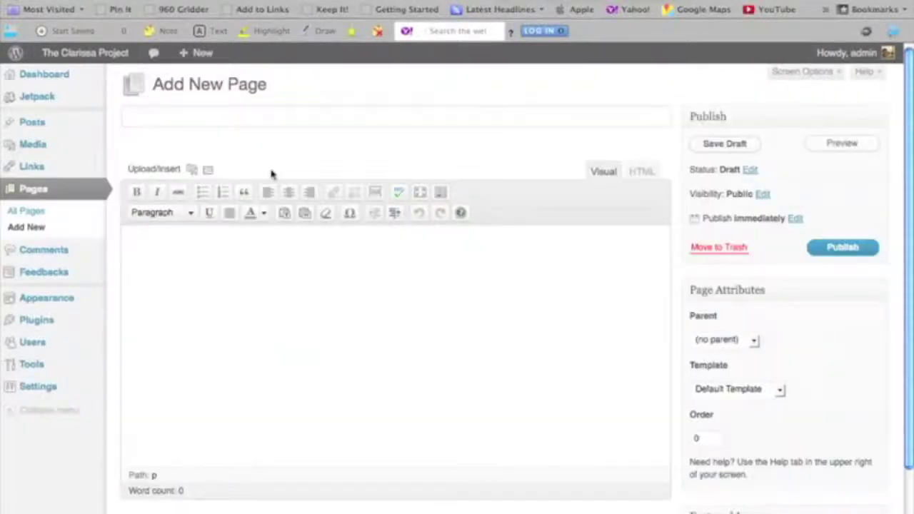
- Switch to the new page form and title the page "Photo Gallery of My DS106 Photos"
text(Photo Gallery of my Ds)
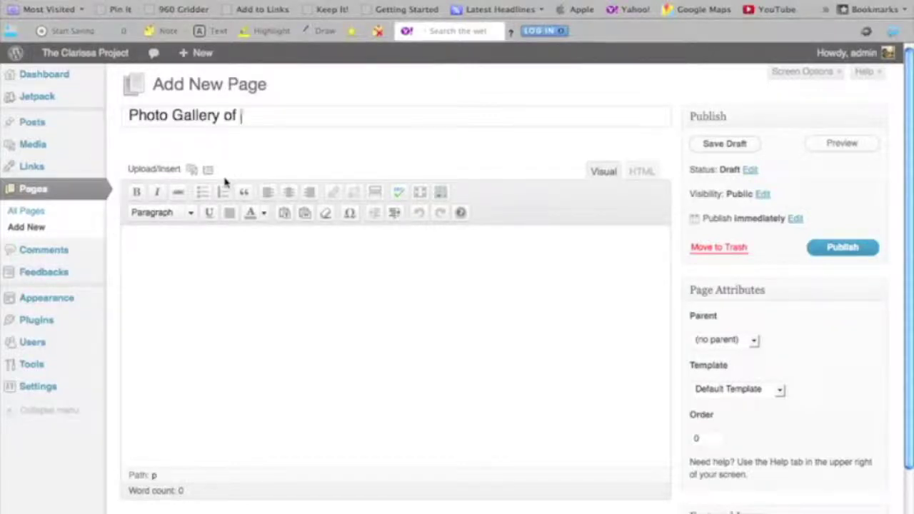
key(BackSpace)
key(BackSpace)
key(BackSpace)
key(BackSpace)
key(BackSpace)
text(My DS106 Photos)
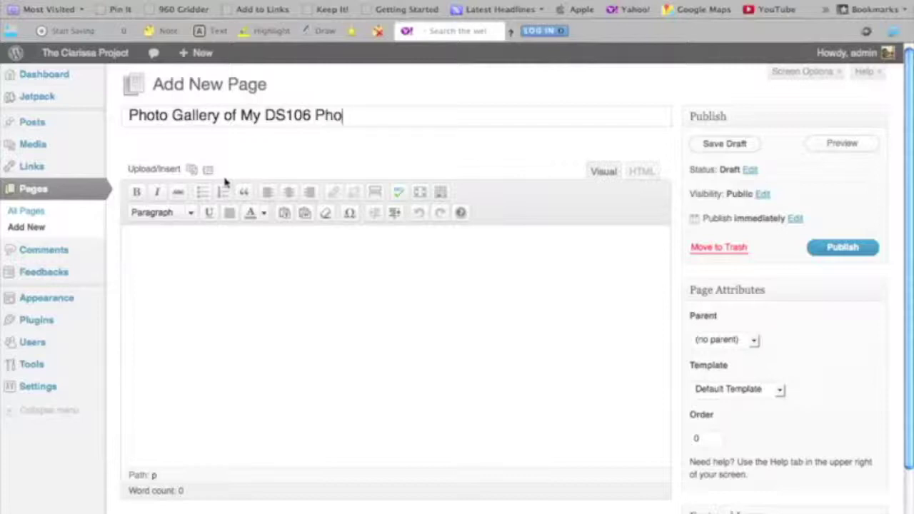
- Paste the copied shortcode into the page body and edit it to [slickr-flickr tag="ds106" type="galleria"]
click(219, 405)
key(super+v)
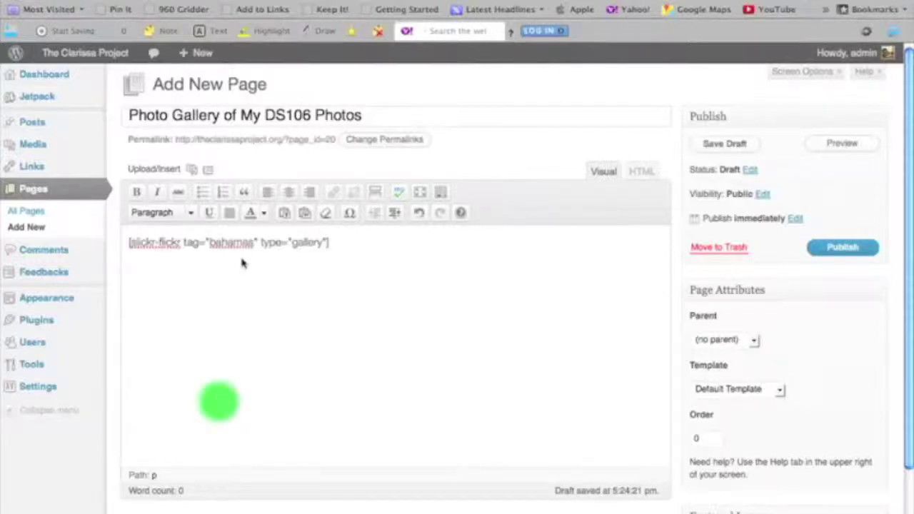
double_click(231, 242)
text(ds106)
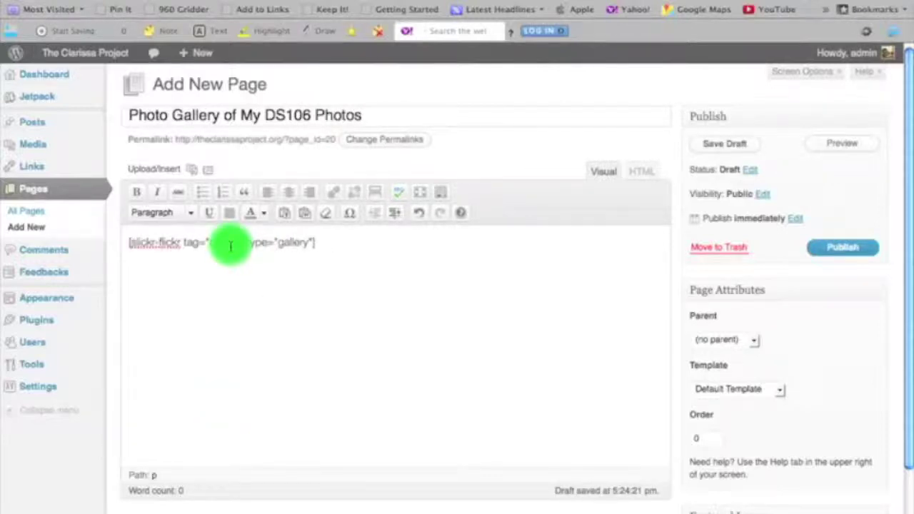
click(310, 243)
key(BackSpace)
text(ia)
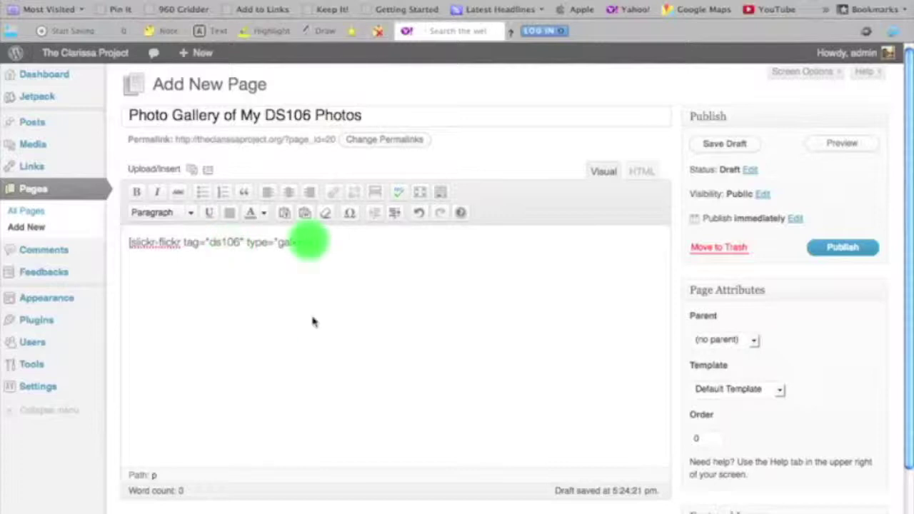
click(316, 333)
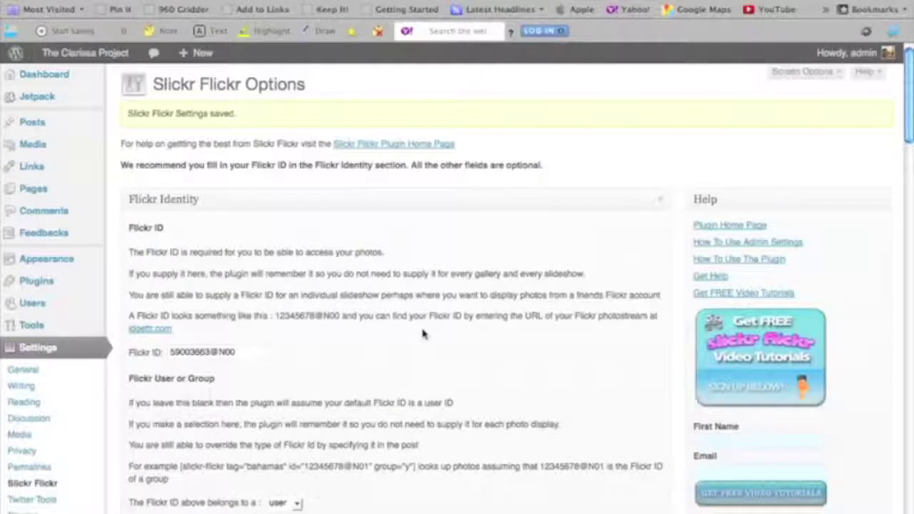
- Return to the Slickr Flickr options and check the available choices for the type of display
scroll(423, 350, down, 10)
click(422, 357)
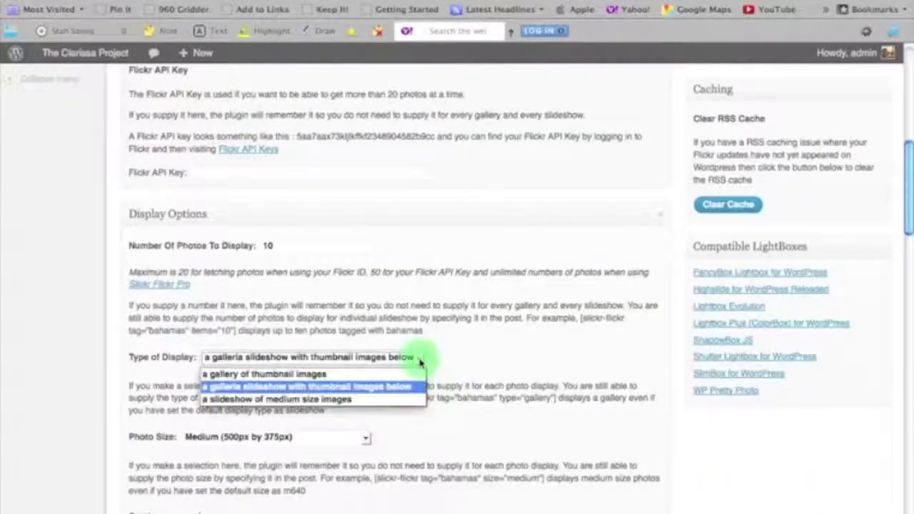
click(420, 362)
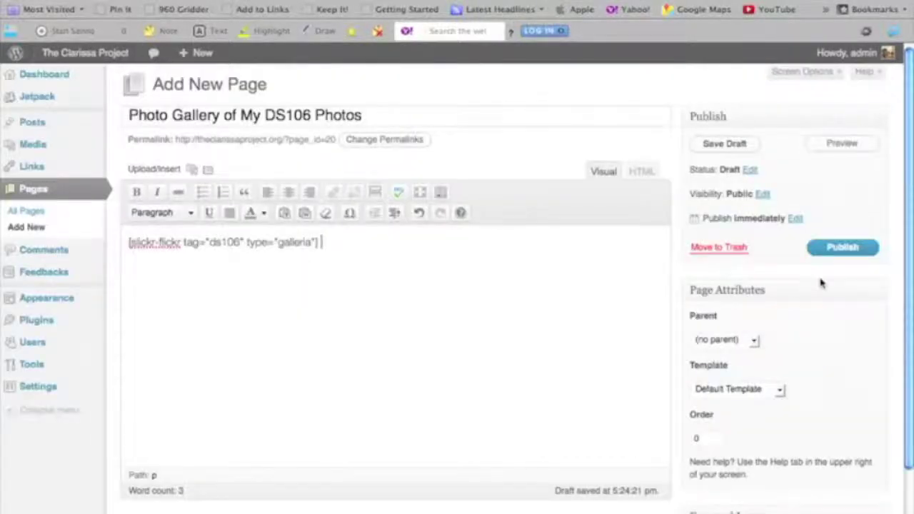
- Publish the new photo gallery page and view it on the live site
click(832, 250)
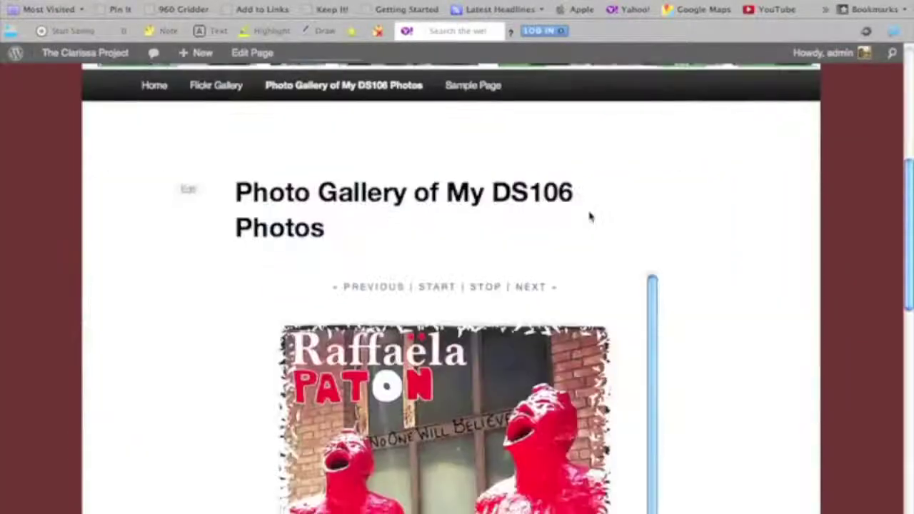
scroll(592, 218, up, 4)
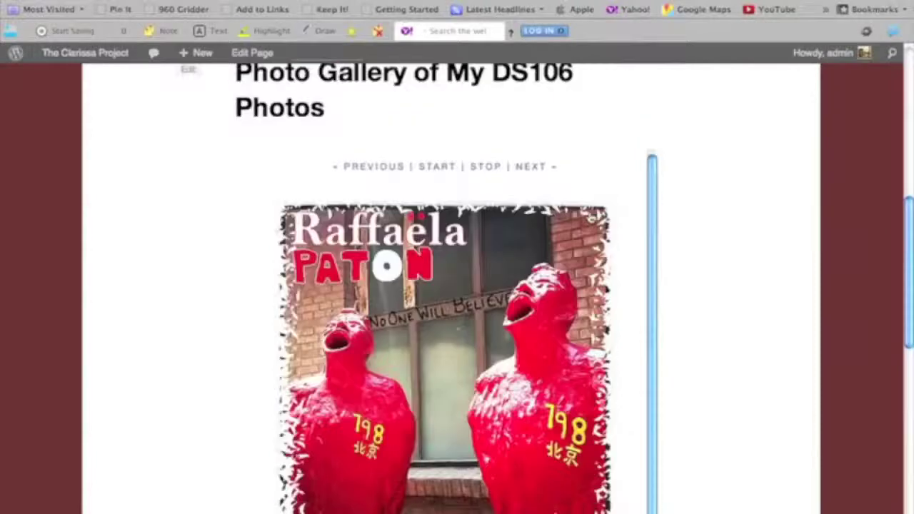
scroll(592, 218, down, 3)
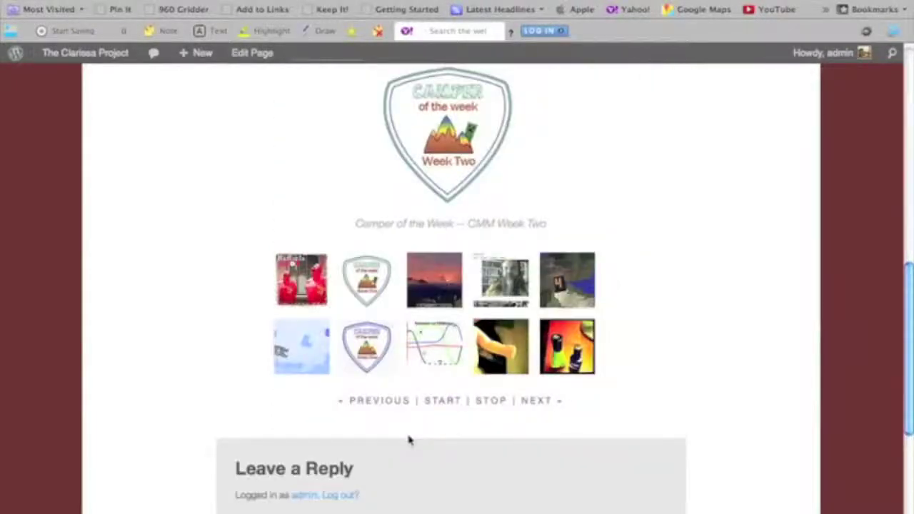
scroll(515, 257, up, 5)
scroll(512, 257, down, 2)
scroll(512, 257, down, 1)
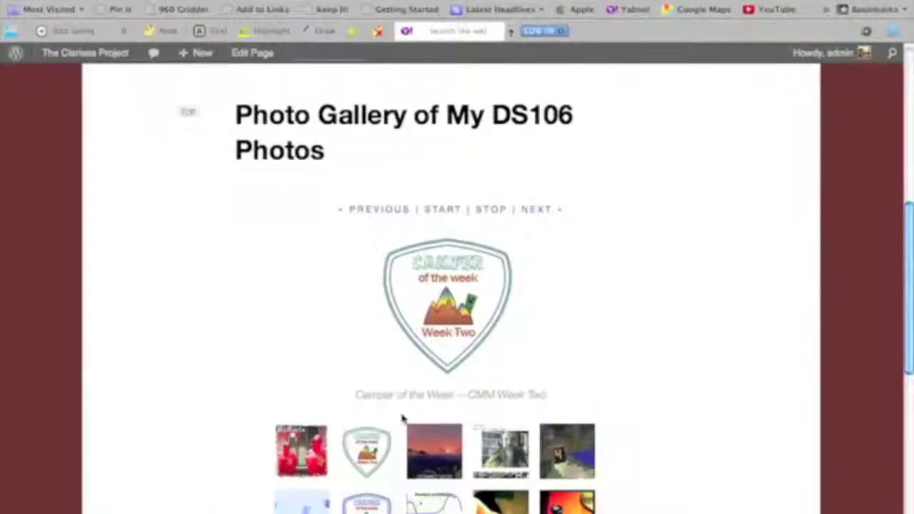
- Browse several photos through the gallery's thumbnails and examine how the slideshow is laid out on the page
click(459, 440)
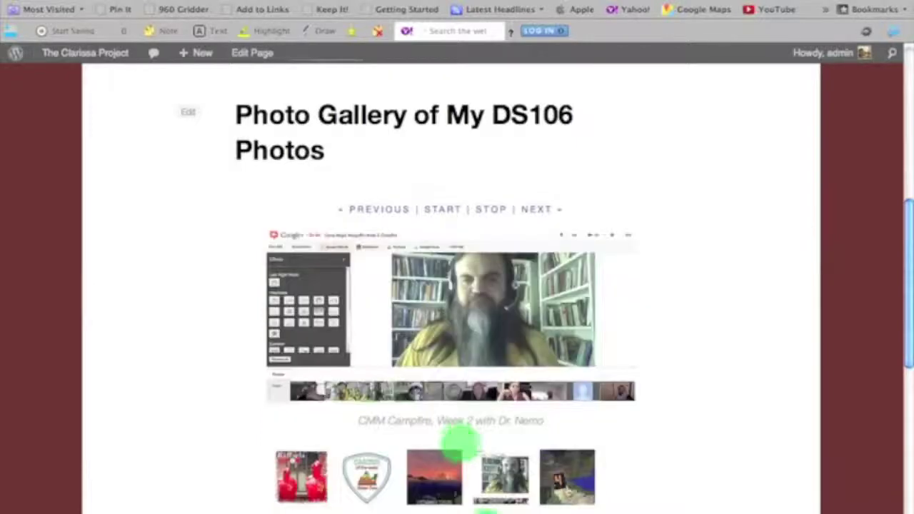
click(566, 485)
scroll(651, 419, down, 4)
click(546, 437)
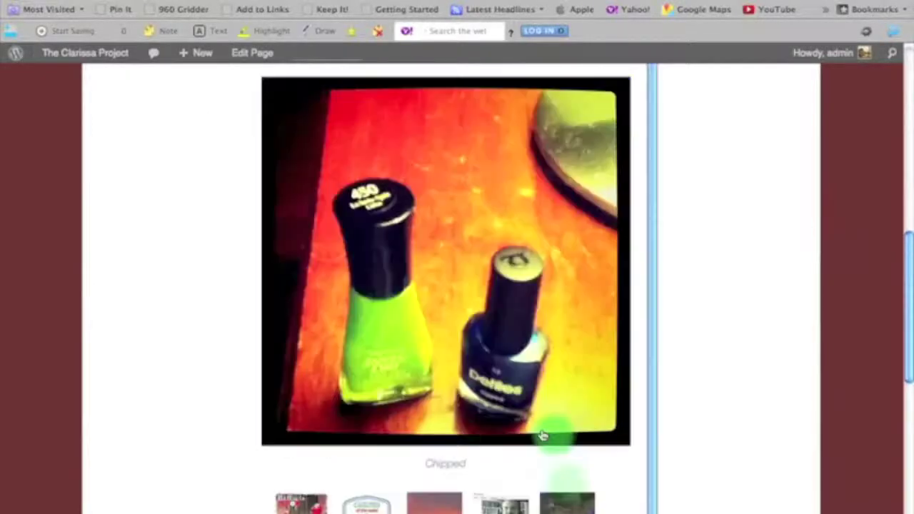
scroll(555, 435, down, 1)
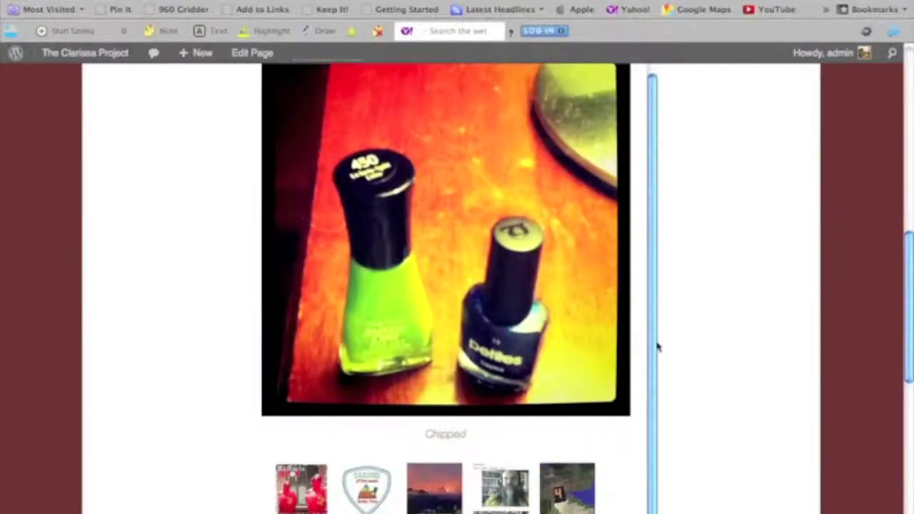
scroll(657, 343, up, 1)
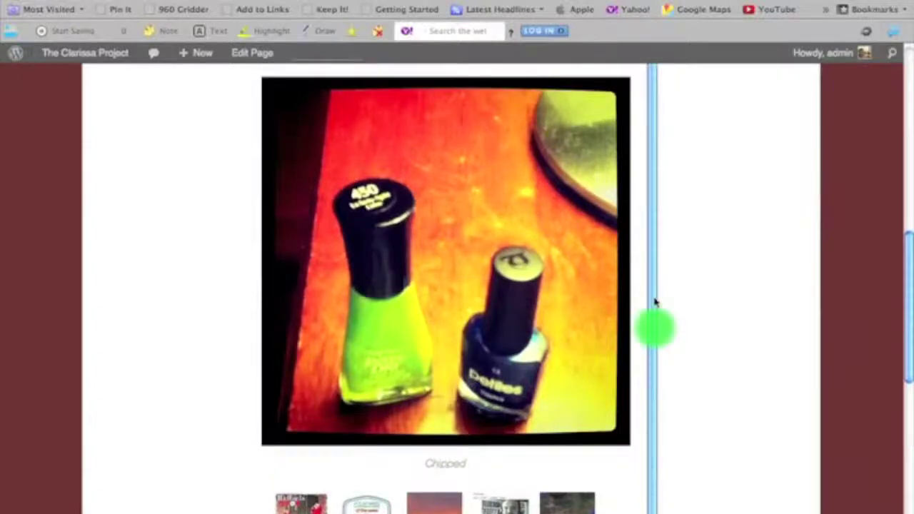
scroll(771, 350, up, 5)
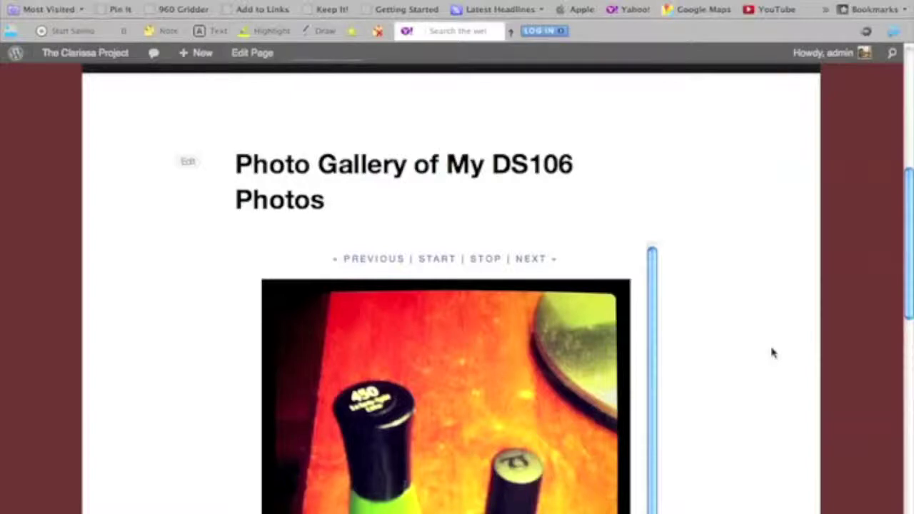
scroll(771, 353, down, 5)
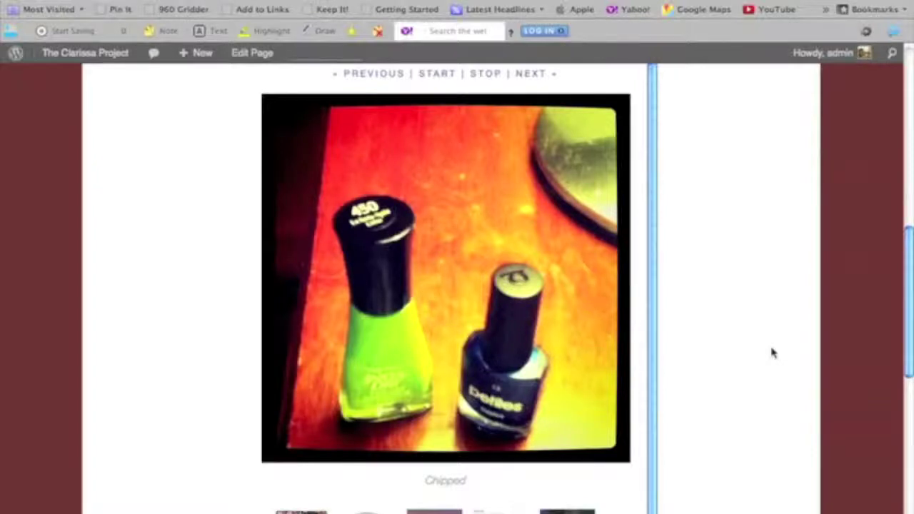
scroll(771, 352, down, 2)
scroll(771, 350, up, 8)
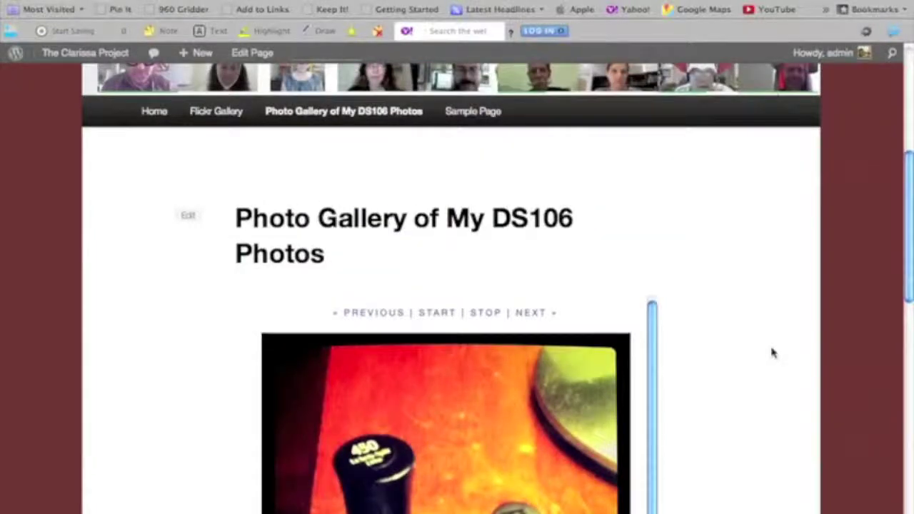
- Start a new blog post and title it "Testing Flickr Photos"
key(super+Left)
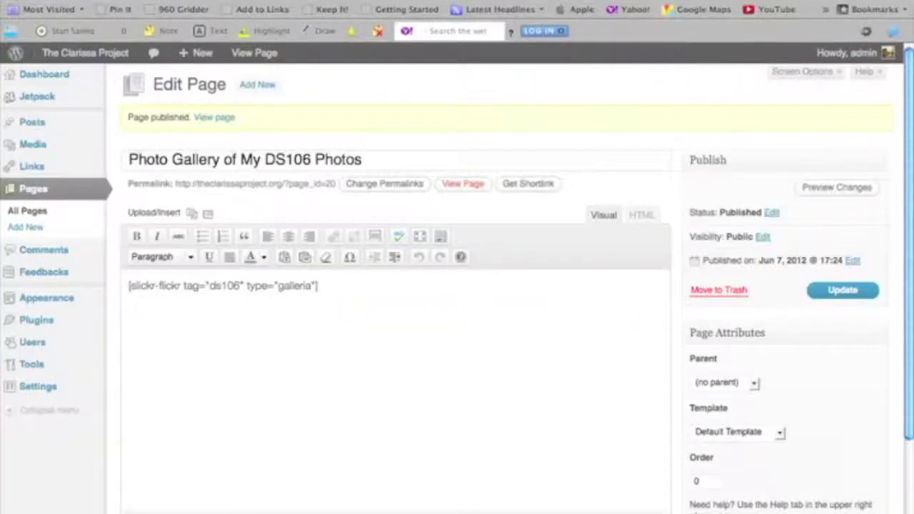
key(super+Right)
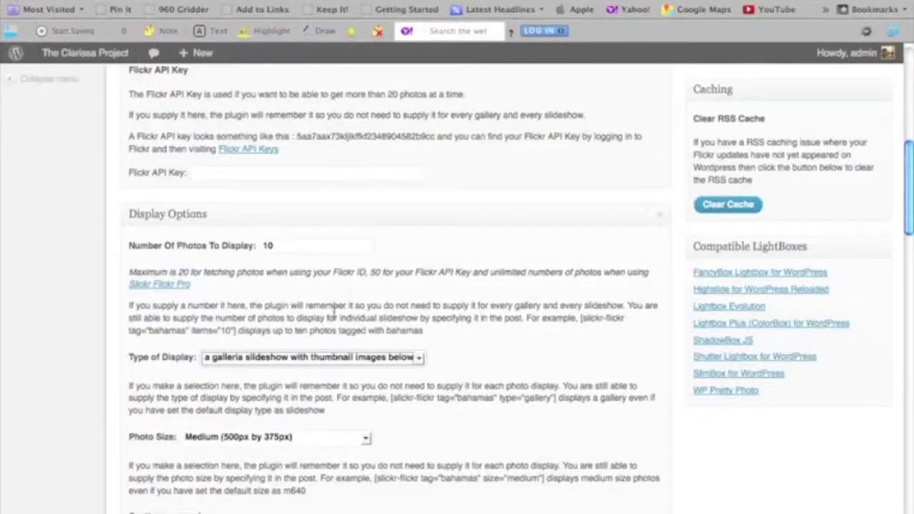
scroll(333, 312, up, 5)
scroll(333, 311, up, 3)
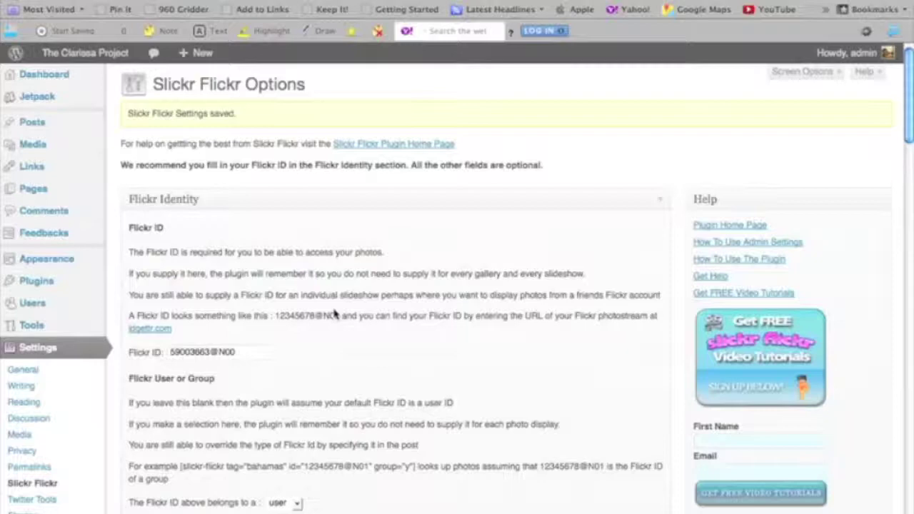
mouse_move(88, 125)
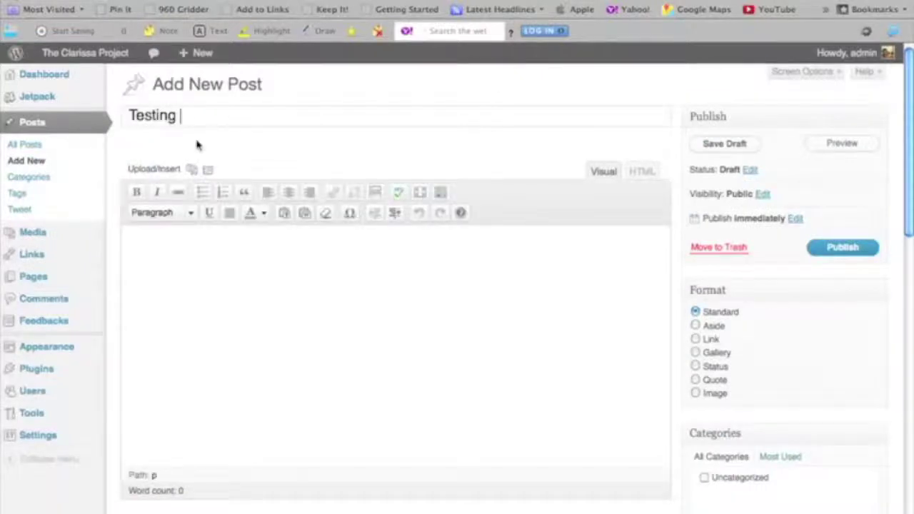
text(Flickr Photos)
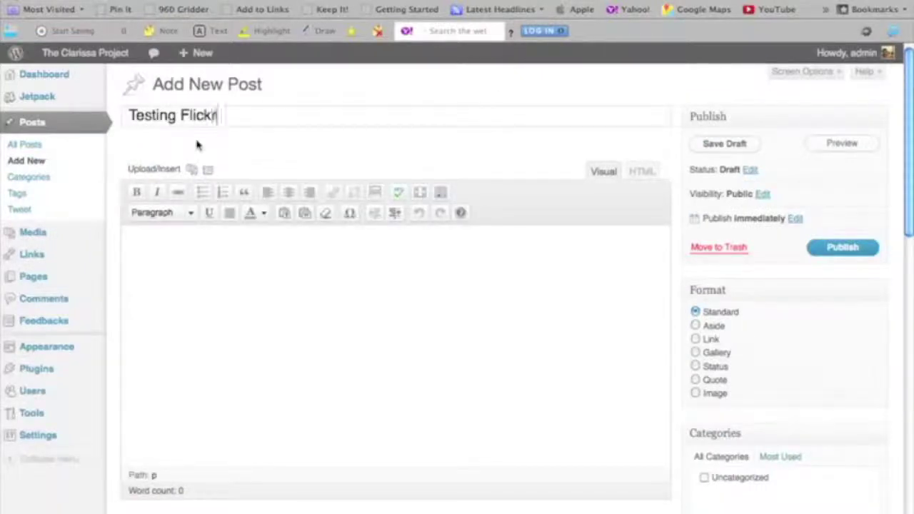
click(212, 308)
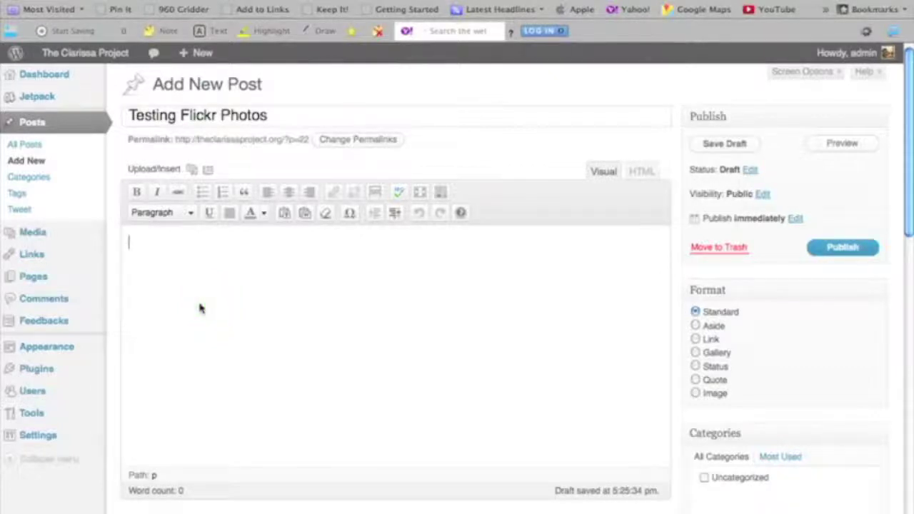
mouse_move(93, 441)
click(245, 327)
scroll(246, 333, down, 10)
scroll(246, 333, down, 5)
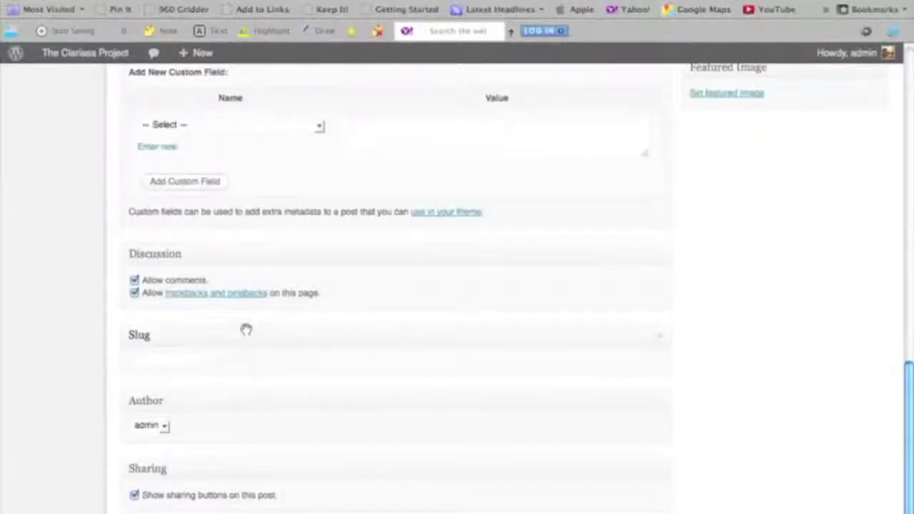
scroll(247, 333, up, 15)
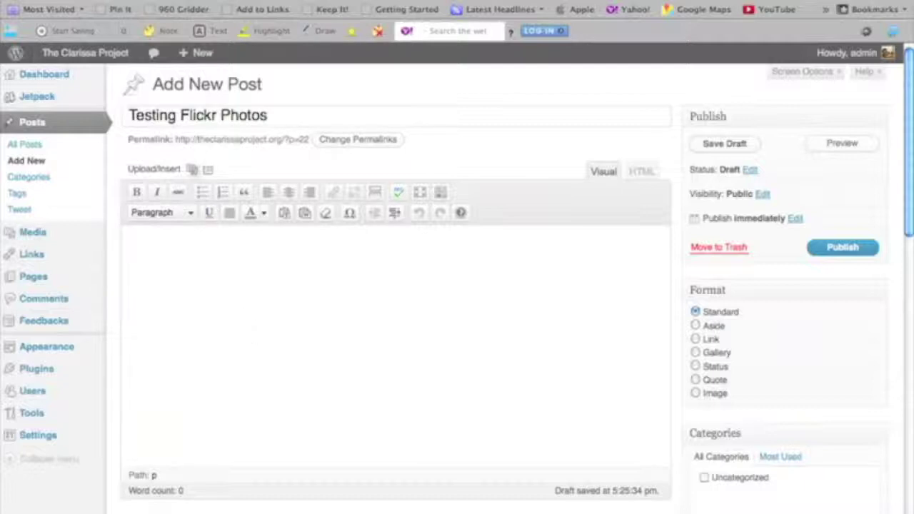
- Try to search Flickr for ds106 images through the post's media dialog
click(191, 175)
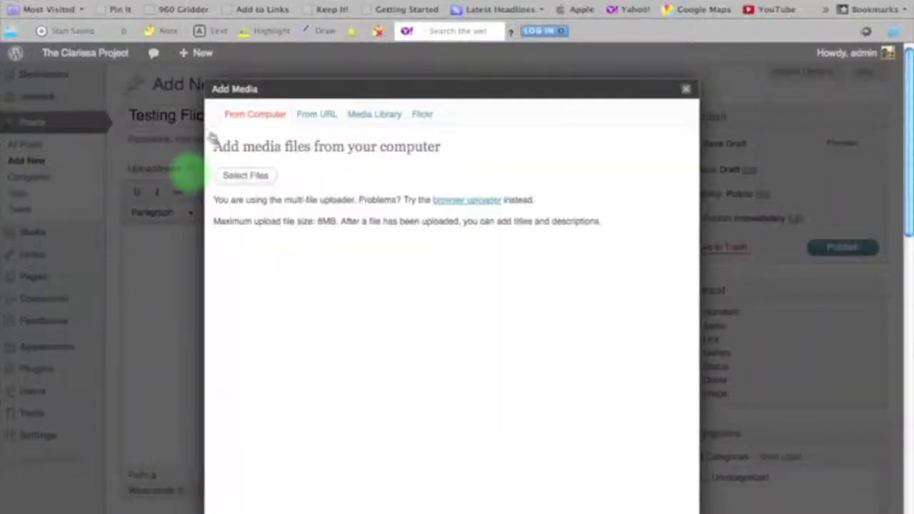
click(422, 115)
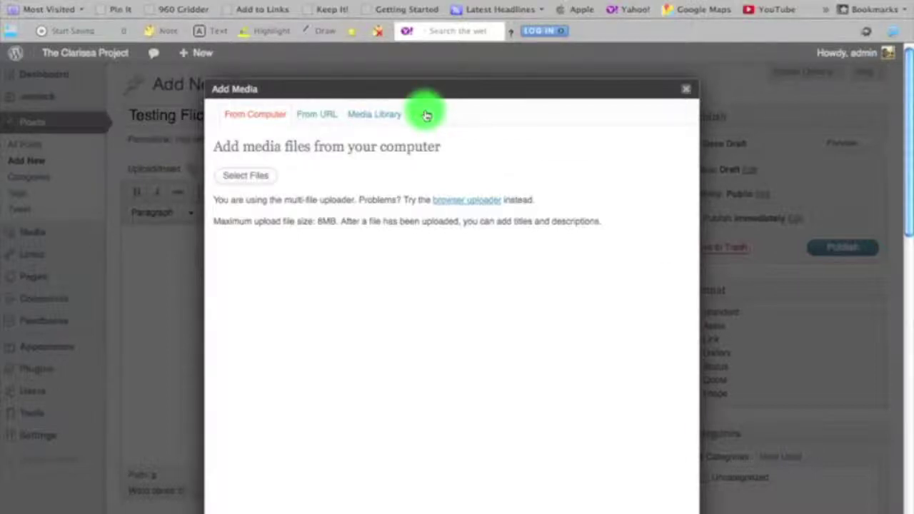
click(380, 148)
text(ds106)
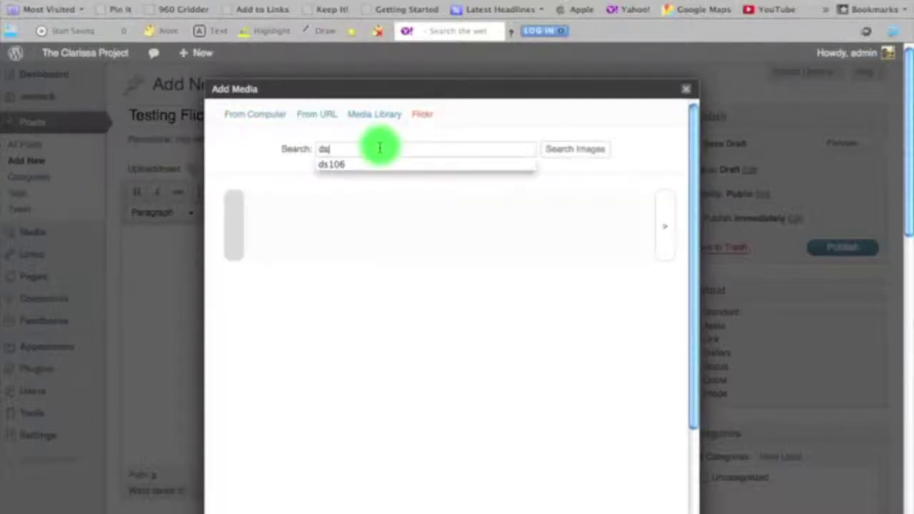
click(567, 149)
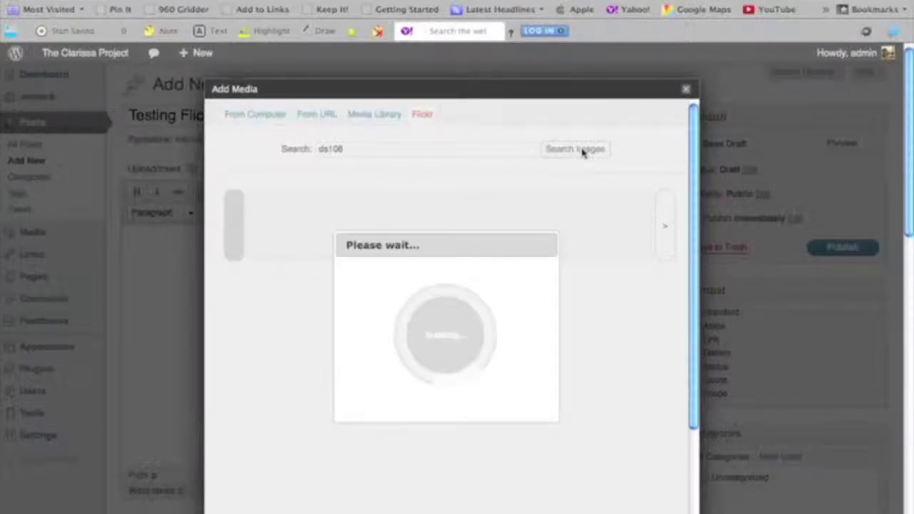
click(596, 338)
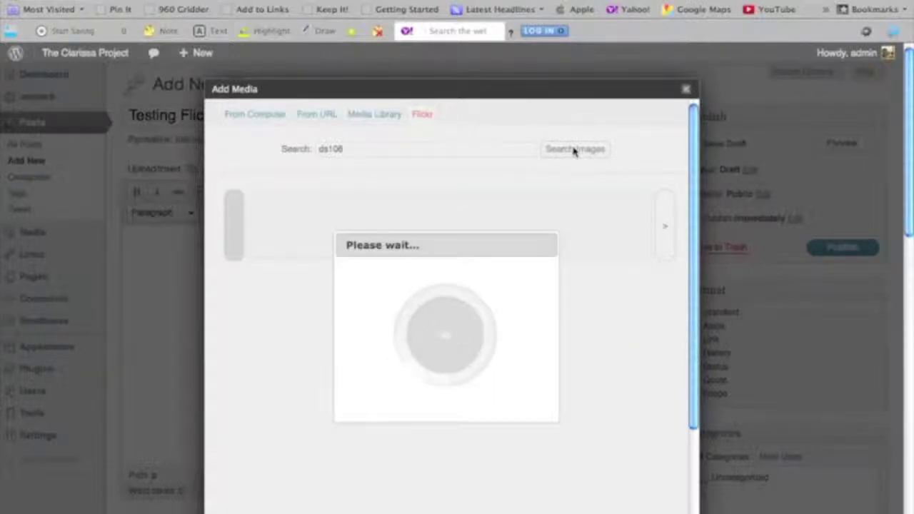
click(686, 89)
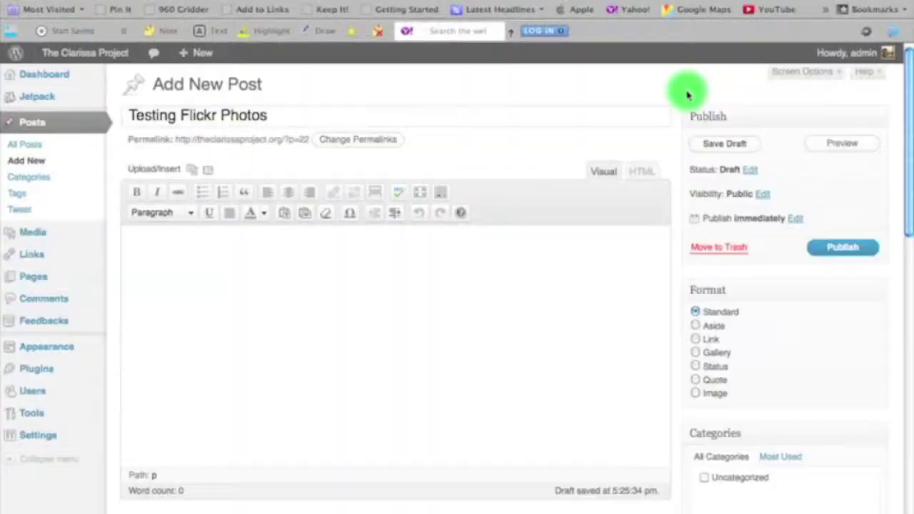
- Search Flickr for "ds106" from the post's media dialog and select the photo of white flip-flops on a black T-shirt
click(193, 170)
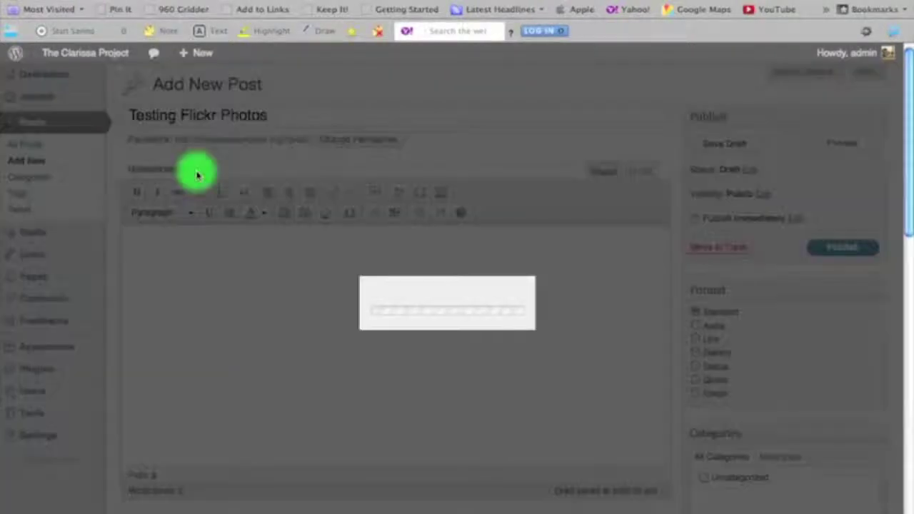
click(428, 116)
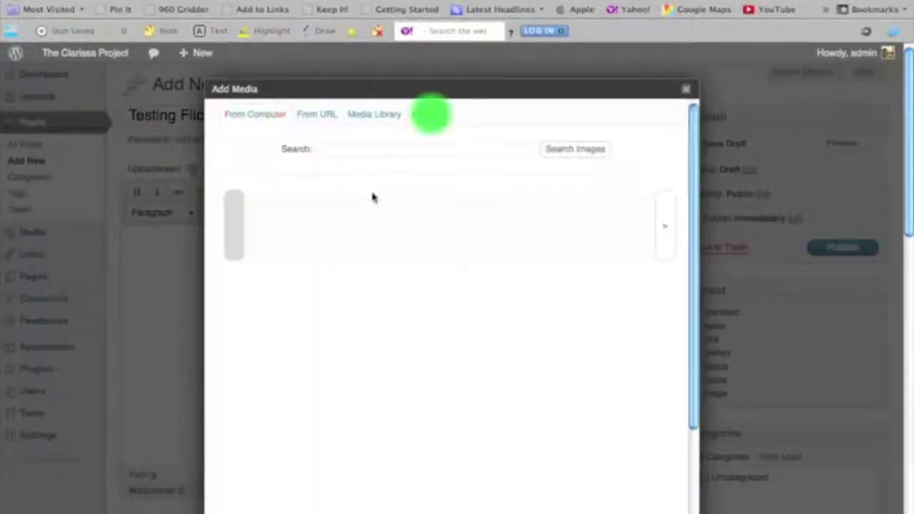
click(386, 147)
text(ds106)
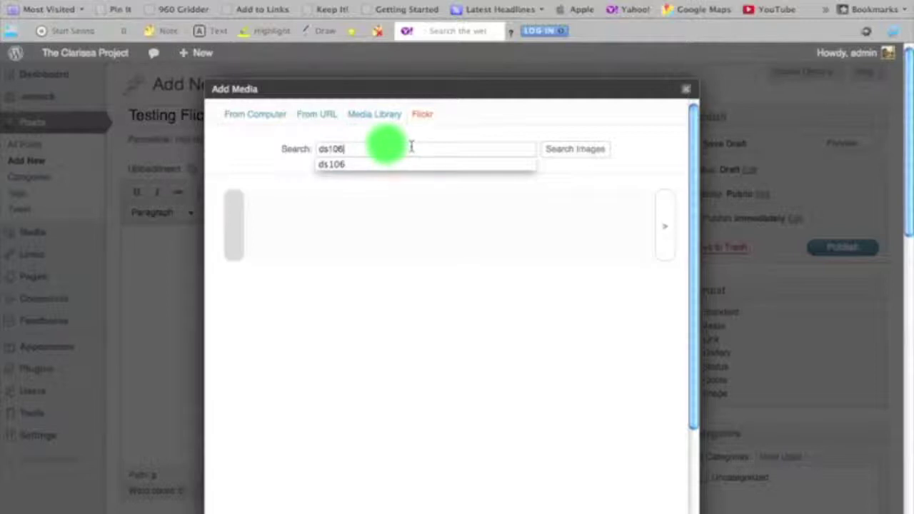
click(580, 153)
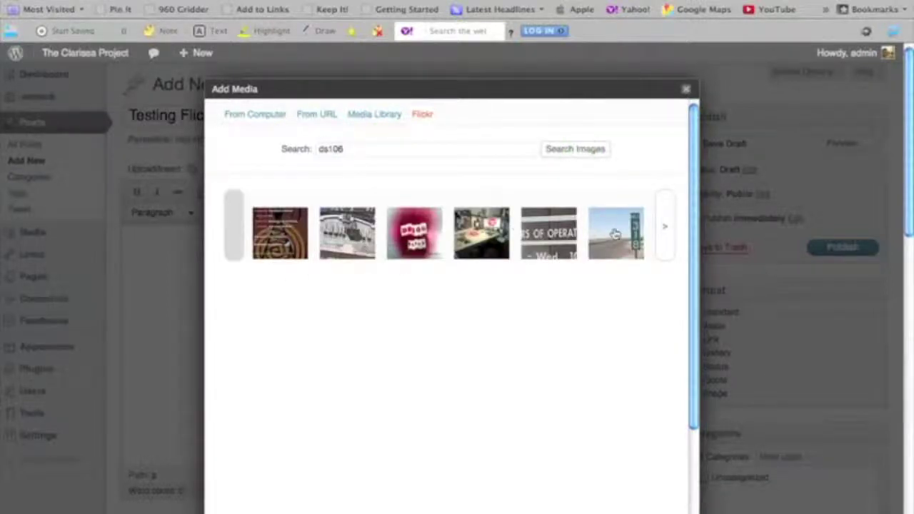
click(666, 230)
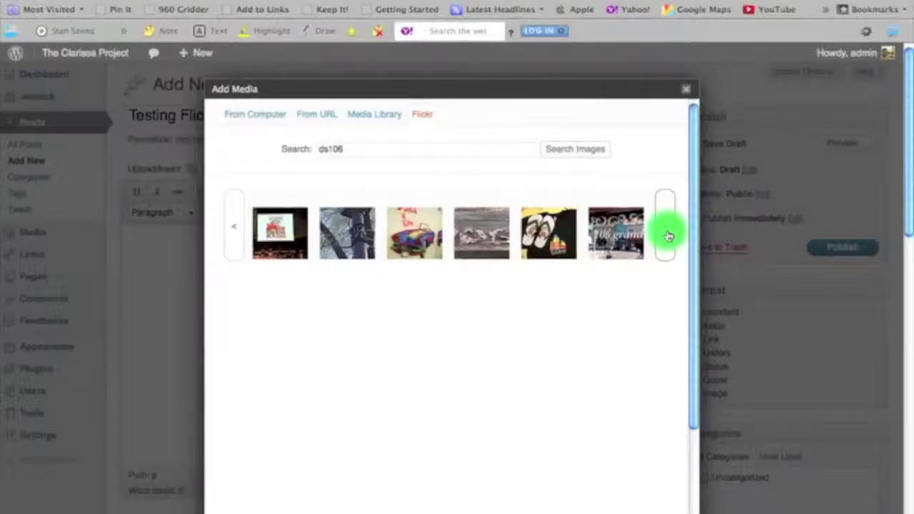
click(548, 232)
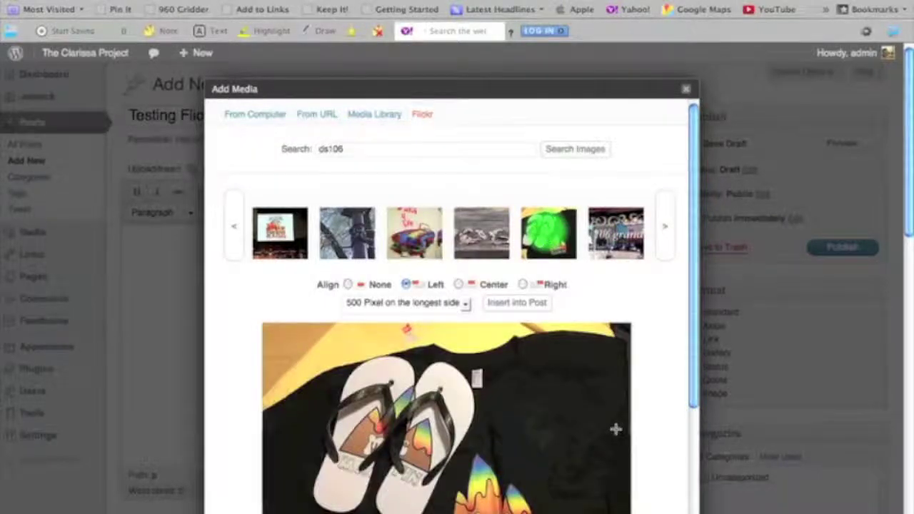
scroll(662, 299, down, 5)
scroll(662, 298, up, 5)
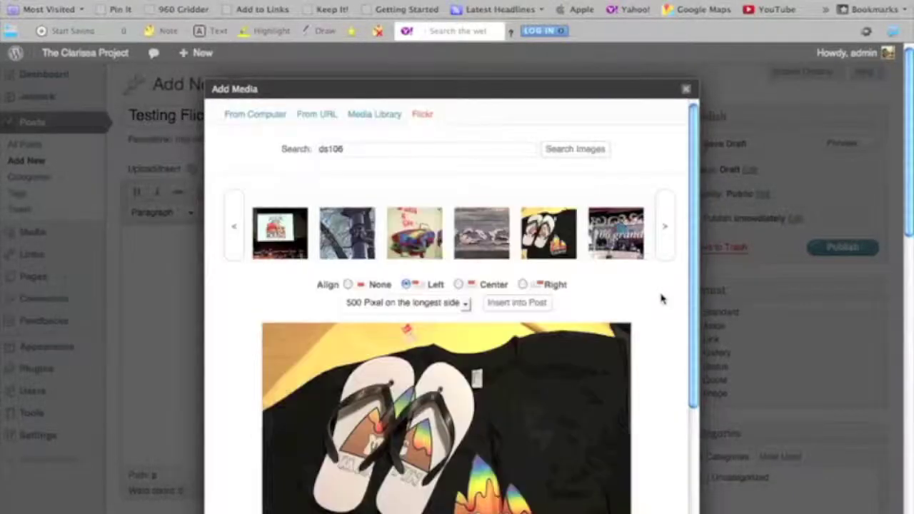
- Insert the flip-flops photo into the post, center-aligned at 500 pixels on the longest side
click(459, 284)
click(462, 302)
click(462, 302)
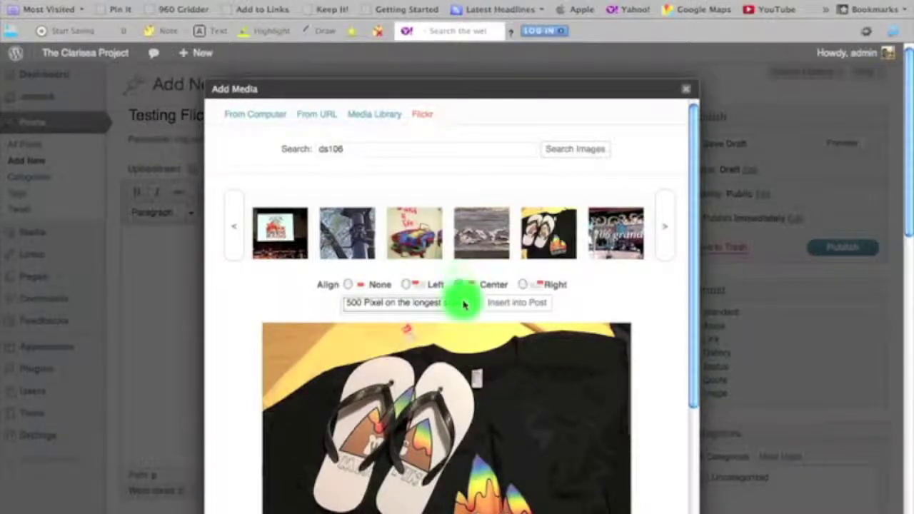
scroll(639, 328, down, 3)
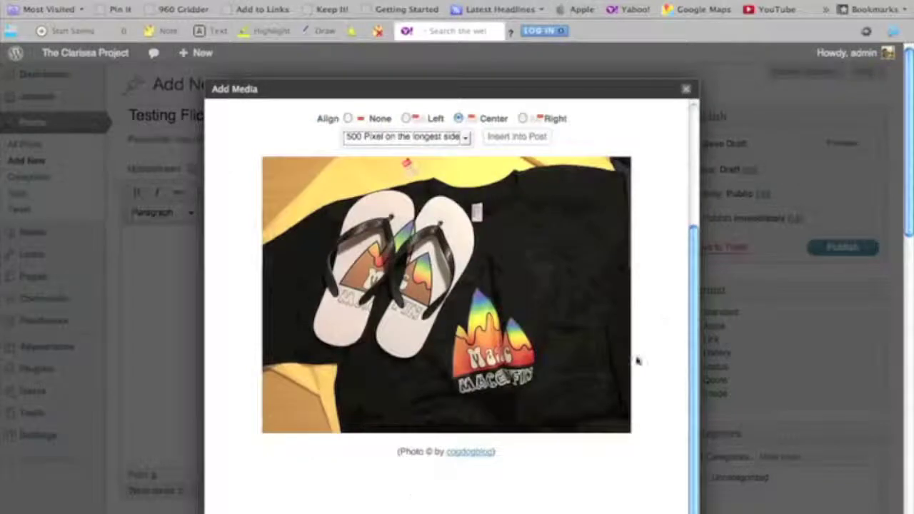
scroll(607, 444, up, 3)
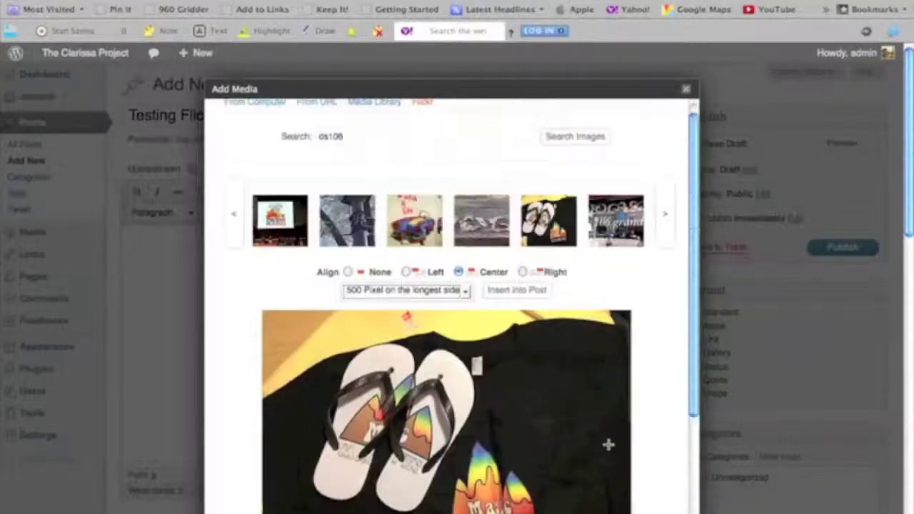
click(528, 294)
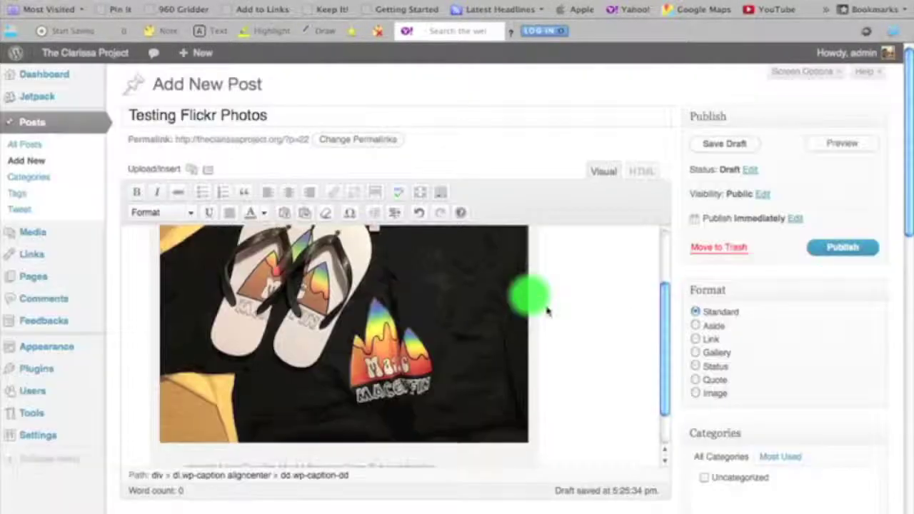
- Check the caption beneath the inserted photo and publish the Testing Flickr Photos post
scroll(547, 310, down, 1)
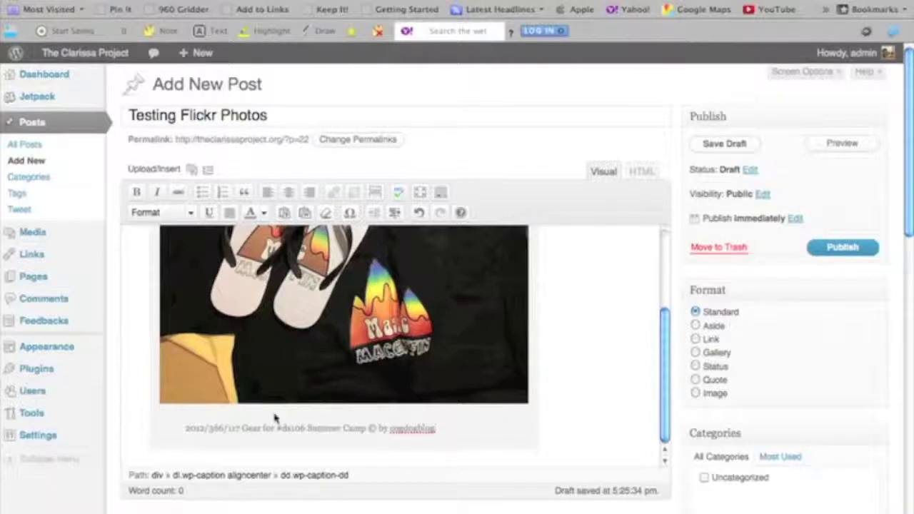
scroll(567, 379, up, 3)
click(841, 250)
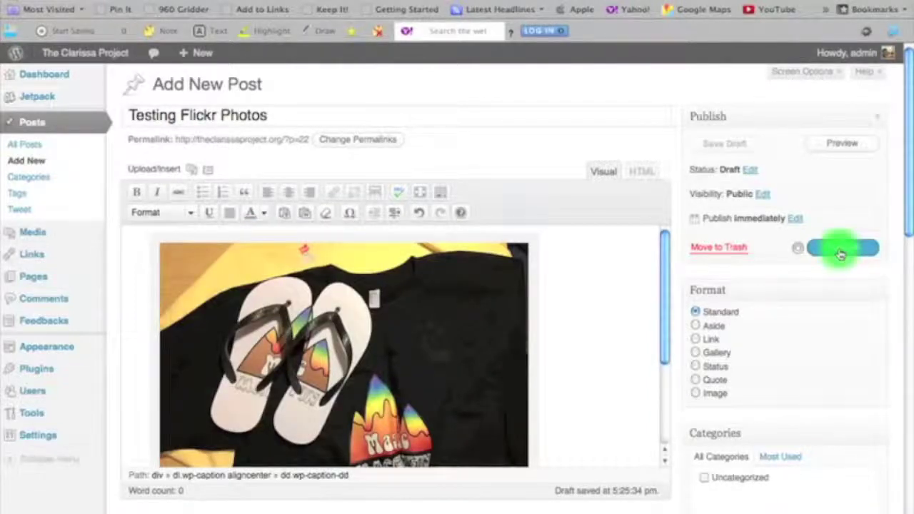